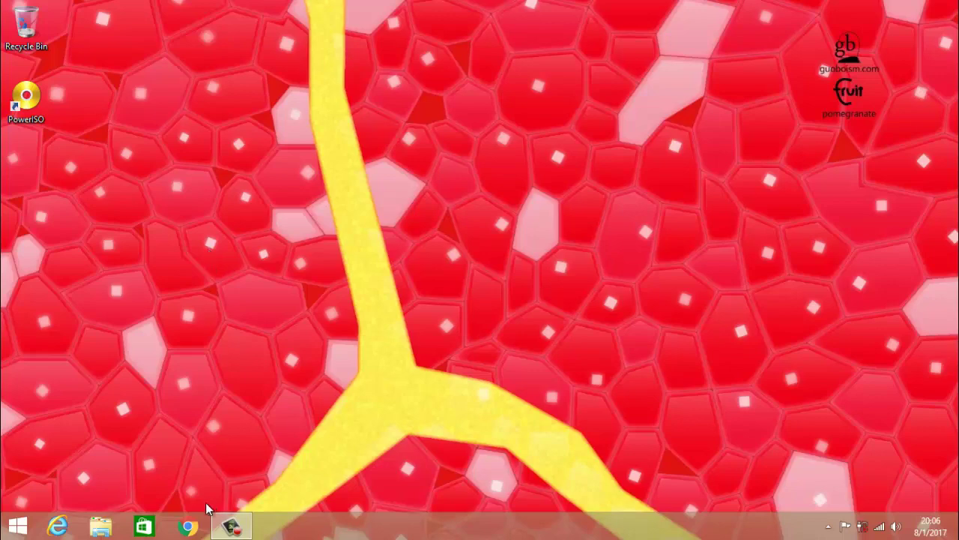
Minimize the browser, open Internet Download Manager from the tray, and dismiss Tip of the Day.
click(188, 527)
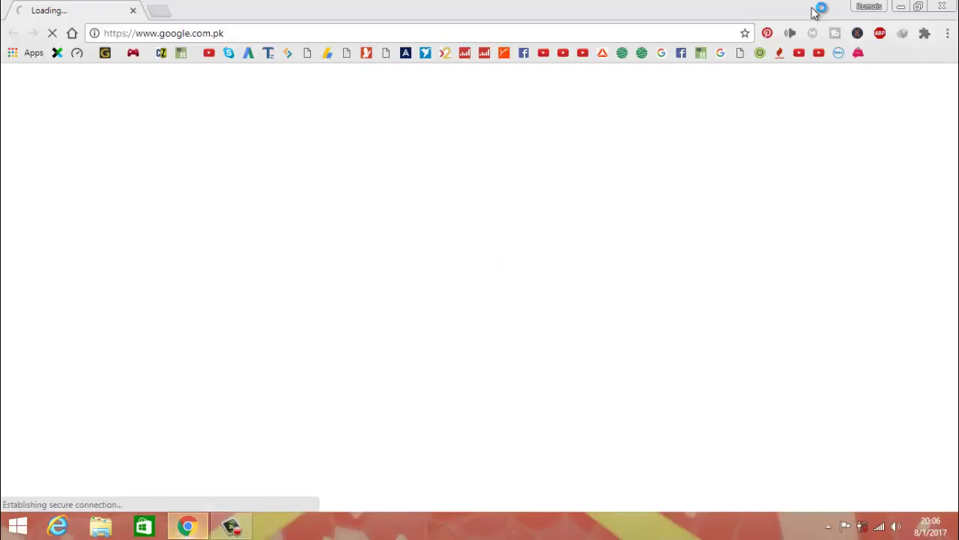
click(920, 8)
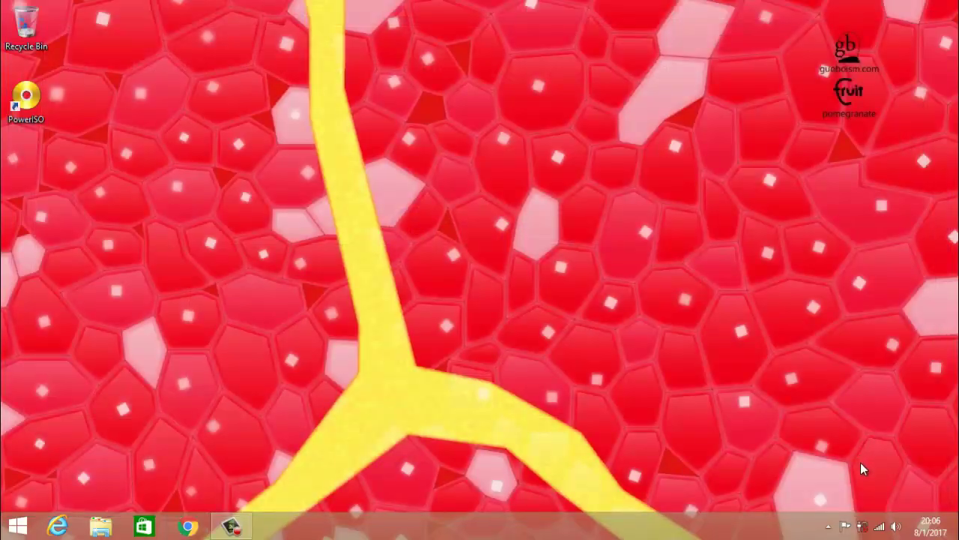
click(829, 526)
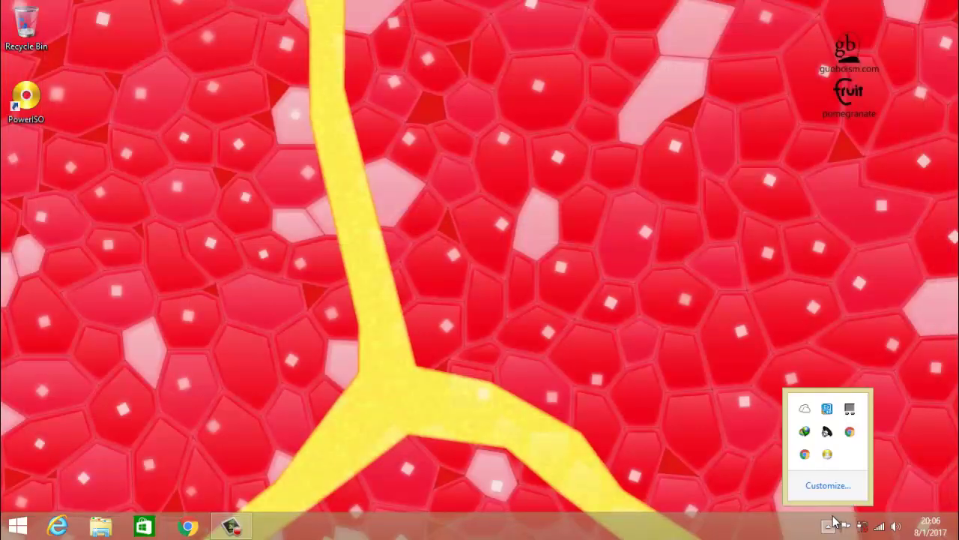
double_click(804, 431)
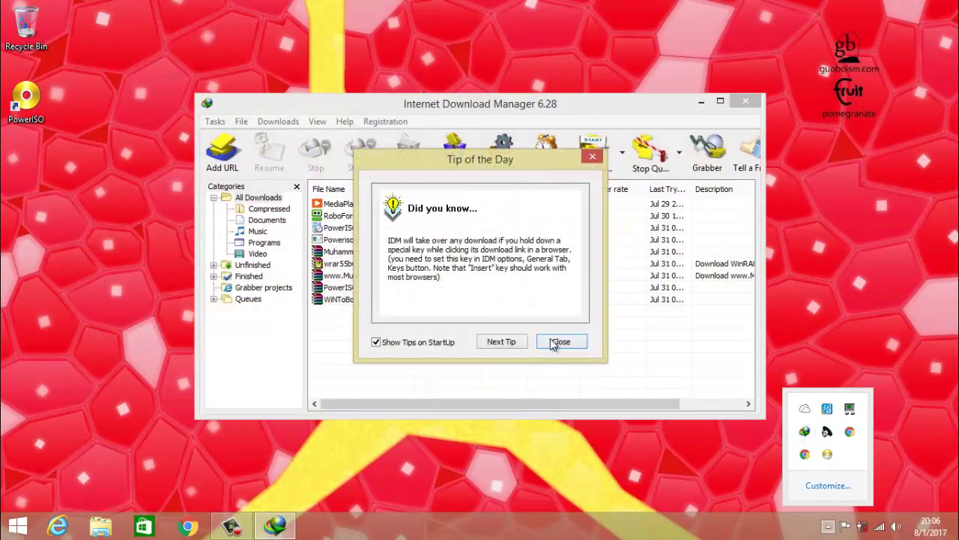
click(555, 341)
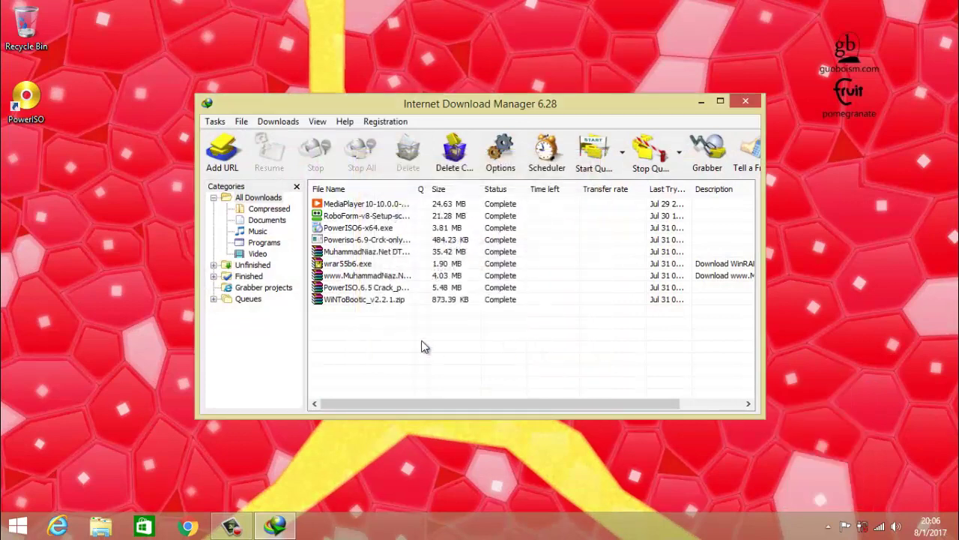
Launch the downloaded RoboForm setup file from Internet Download Manager, then close the download manager.
click(390, 218)
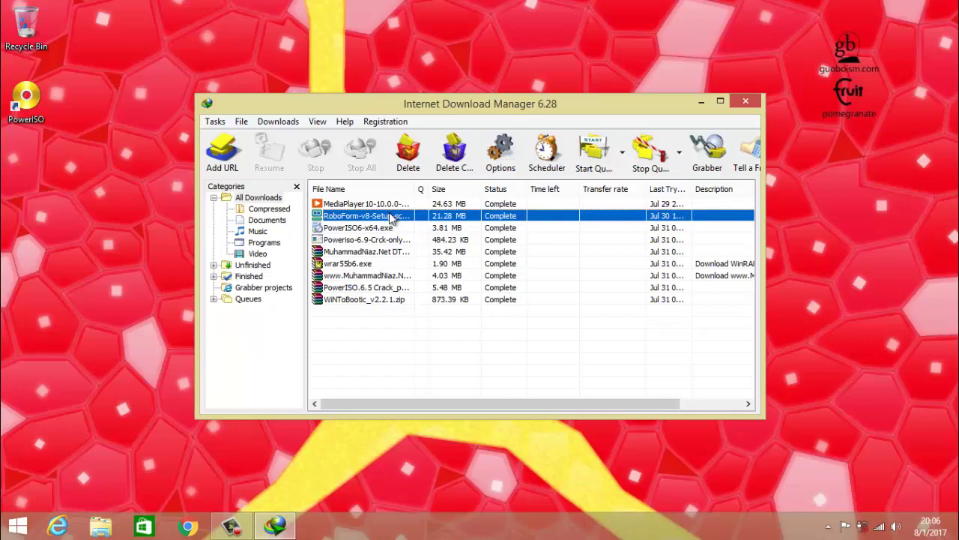
right_click(391, 217)
click(417, 223)
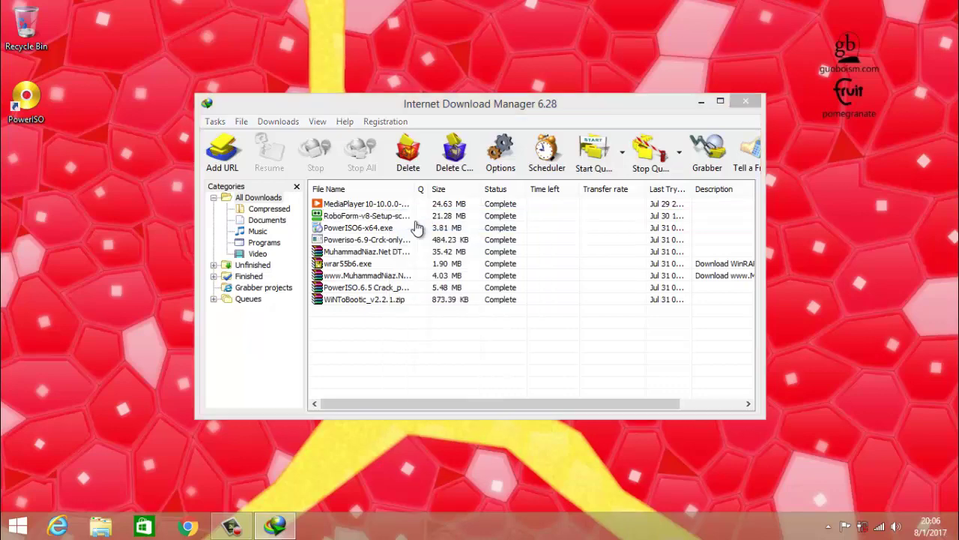
click(744, 104)
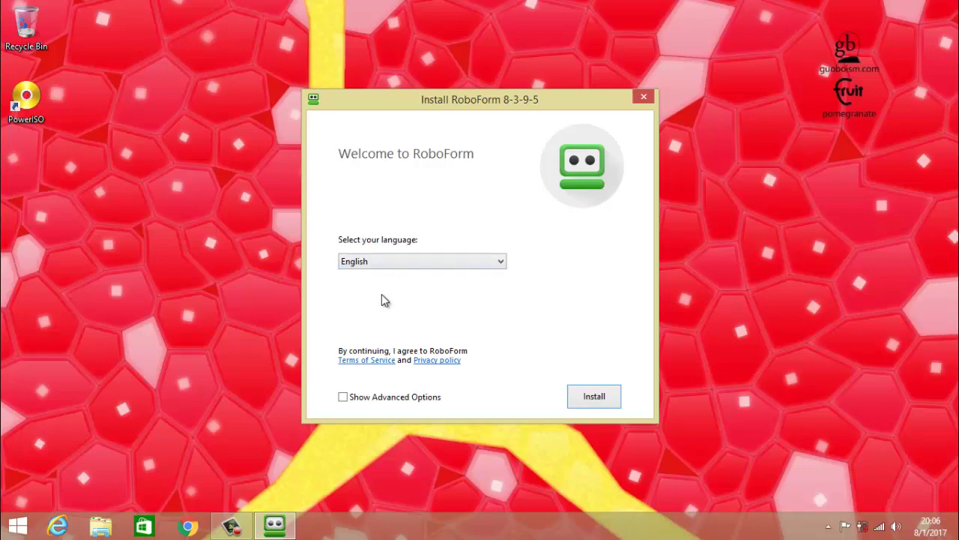
Install RoboForm with Show Advanced Options on and default browser integration, letting setup close running apps.
click(345, 399)
click(607, 401)
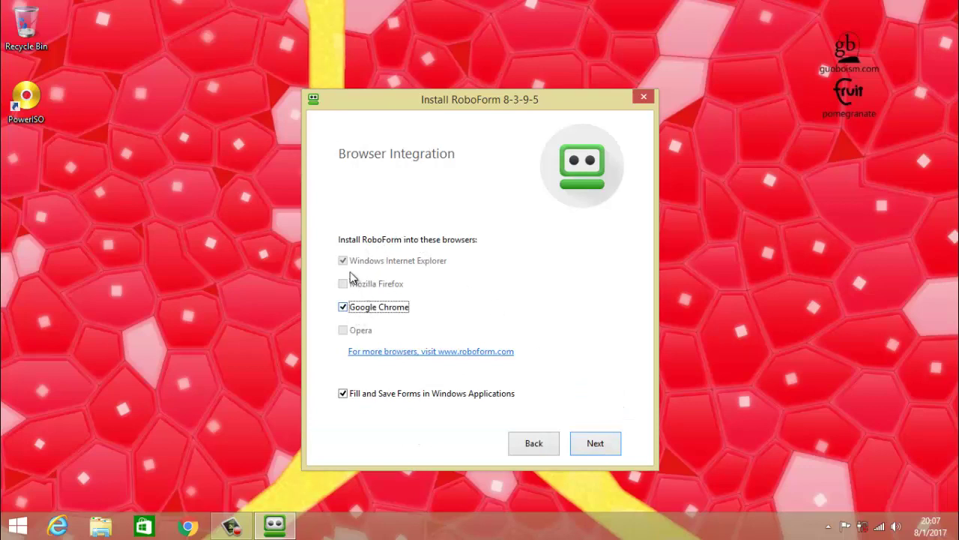
click(590, 449)
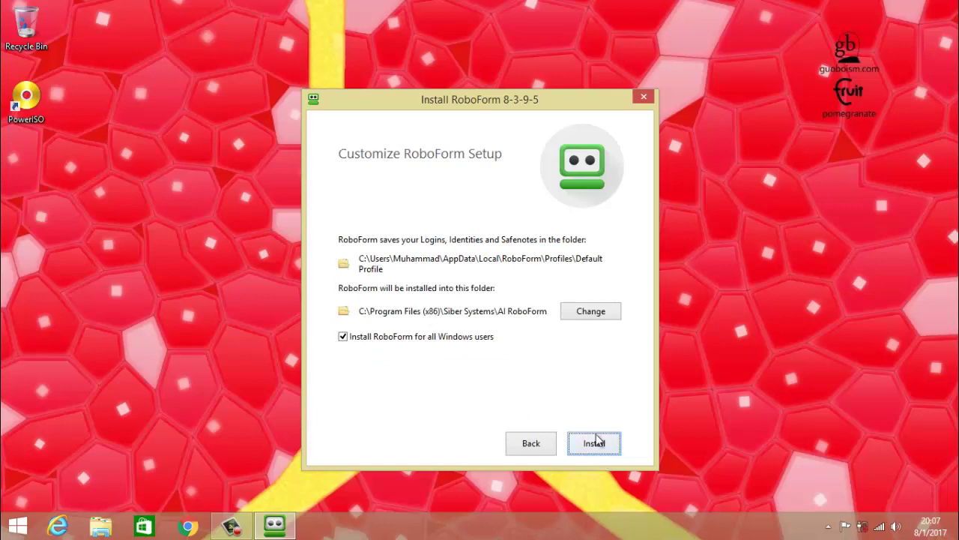
click(594, 445)
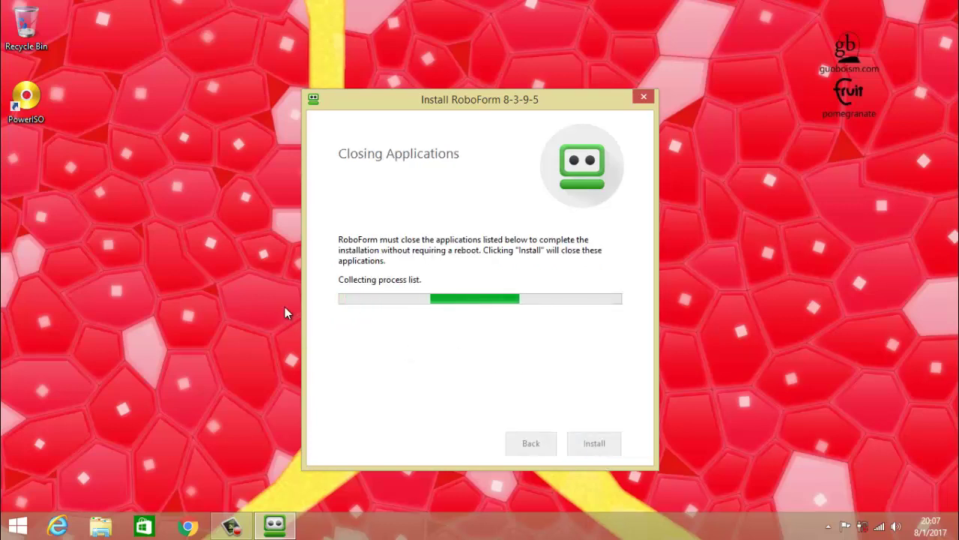
click(592, 444)
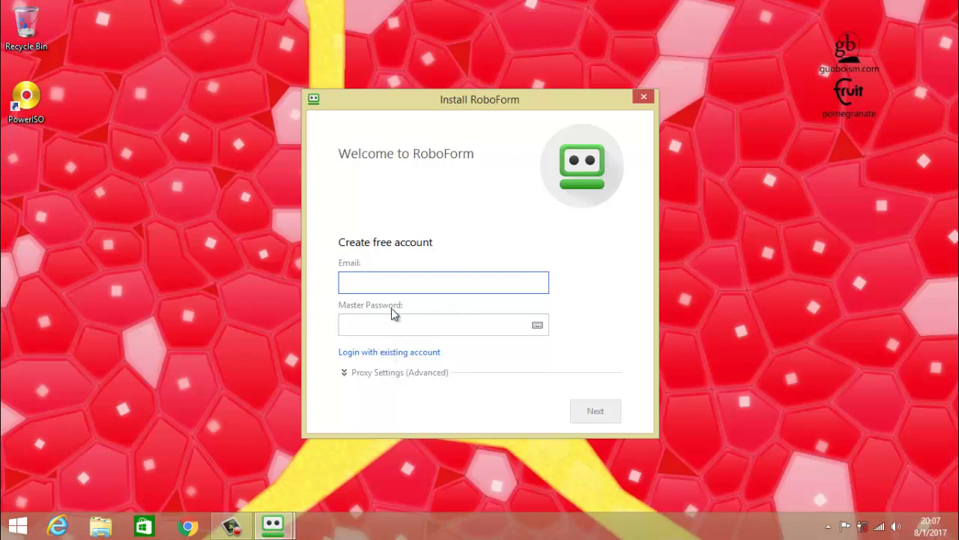
Log in to the existing RoboForm account with its e-mail address and master password.
click(413, 352)
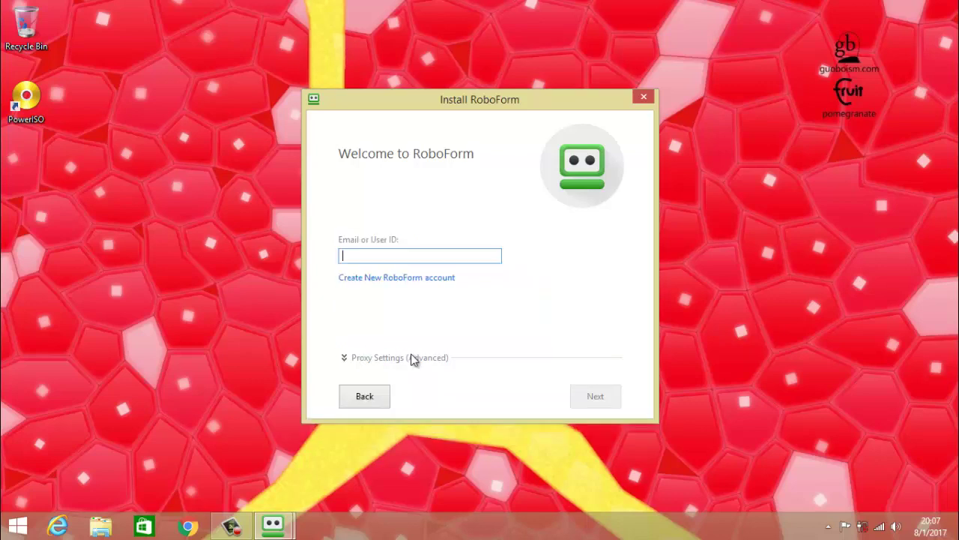
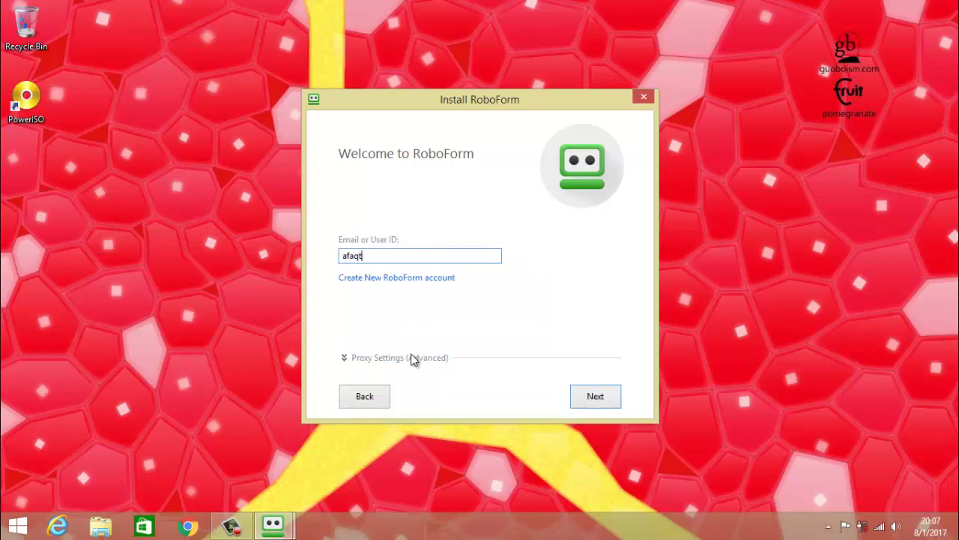
click(586, 400)
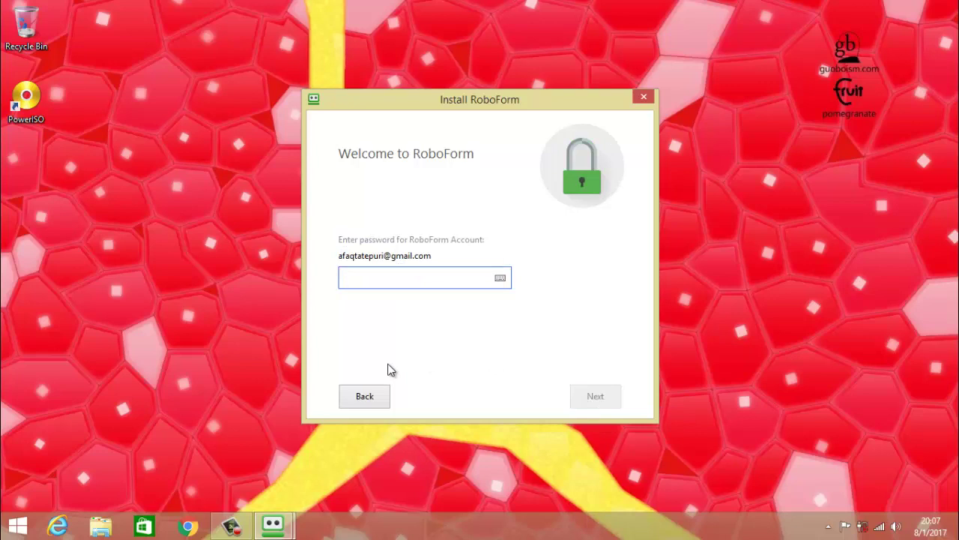
text(•••••••••)
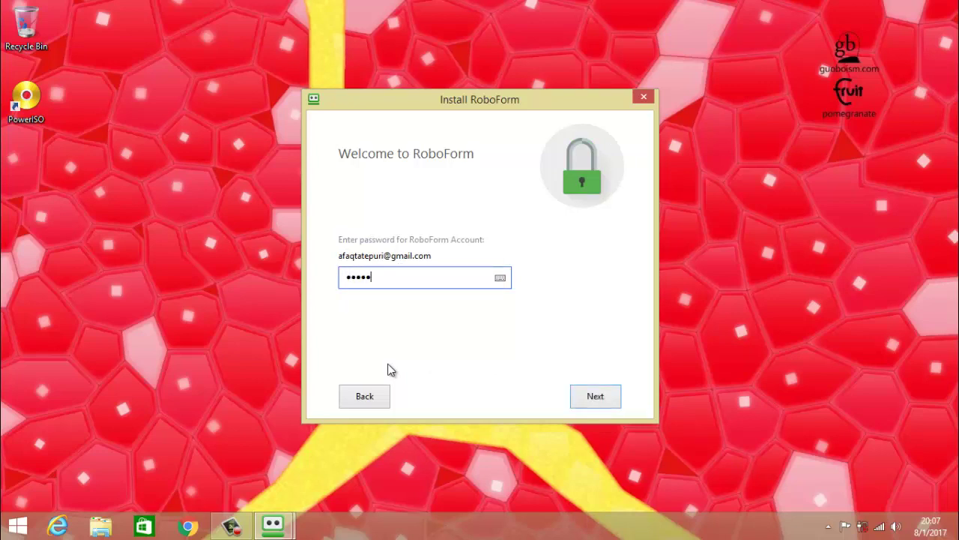
text(••)
key(Return)
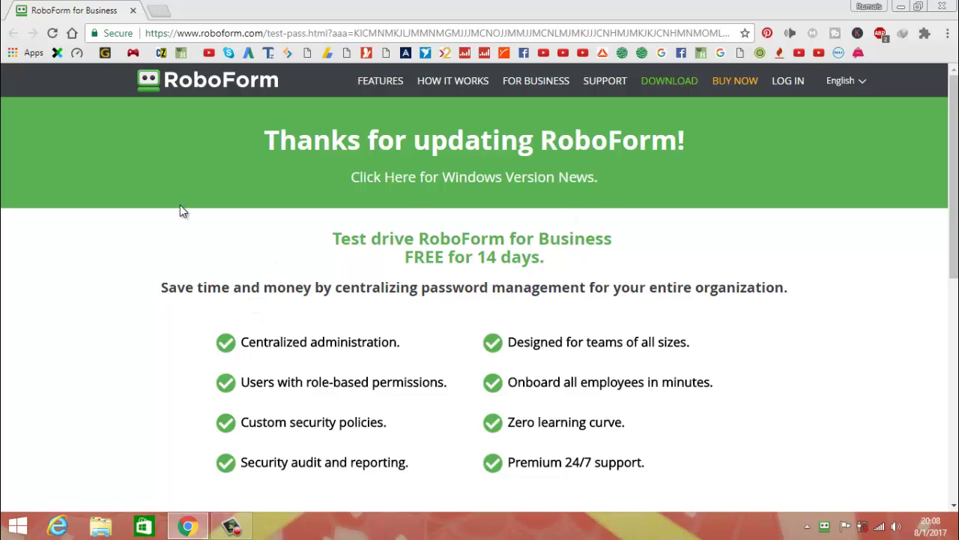
Close the RoboForm thank-you page and reopen Chrome.
scroll(180, 207, down, 5)
scroll(180, 207, up, 5)
click(944, 7)
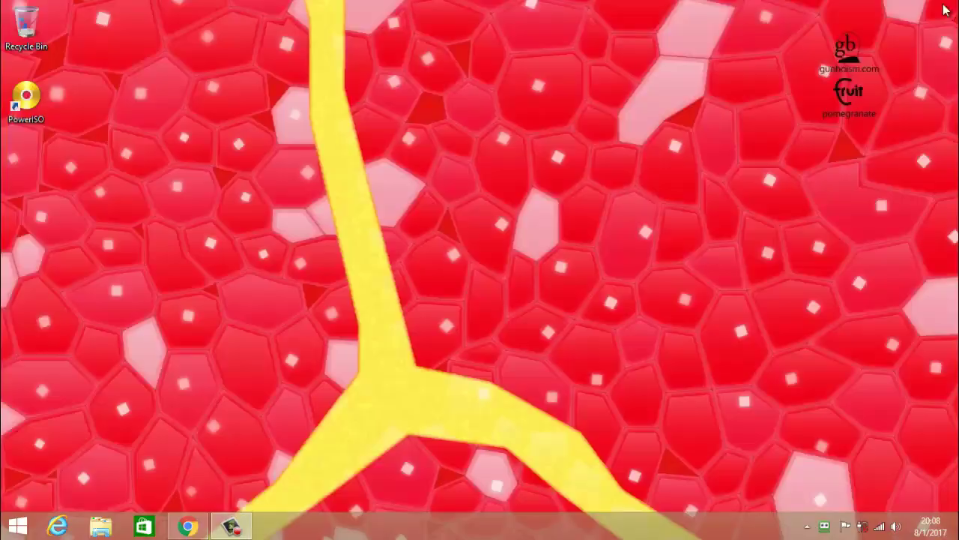
click(188, 526)
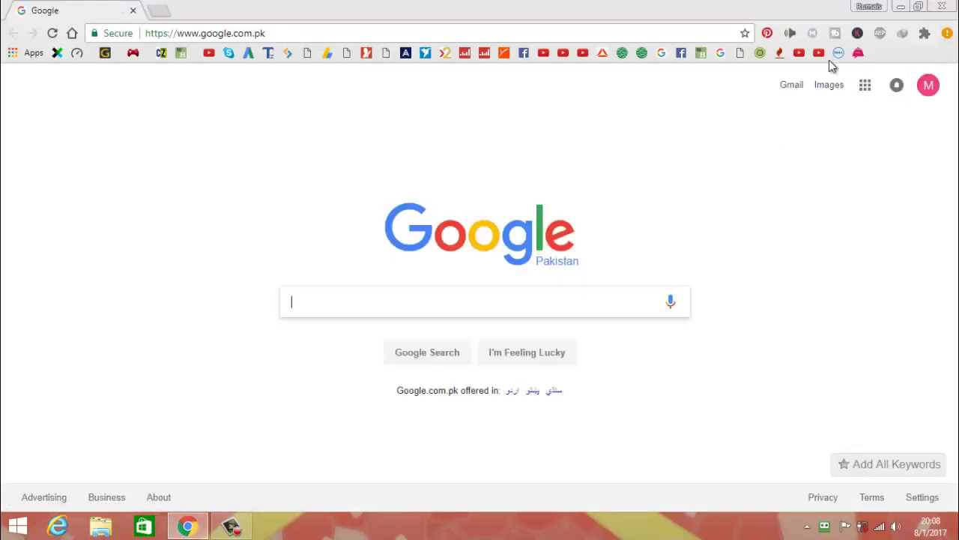
Enable the newly added RoboForm Password Manager extension from the Chrome menu, then close Chrome.
click(947, 33)
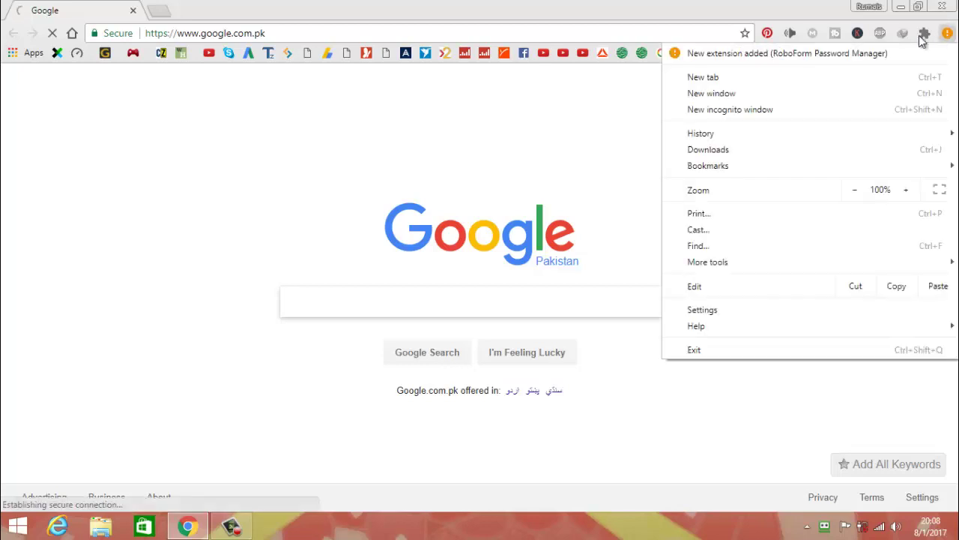
click(858, 53)
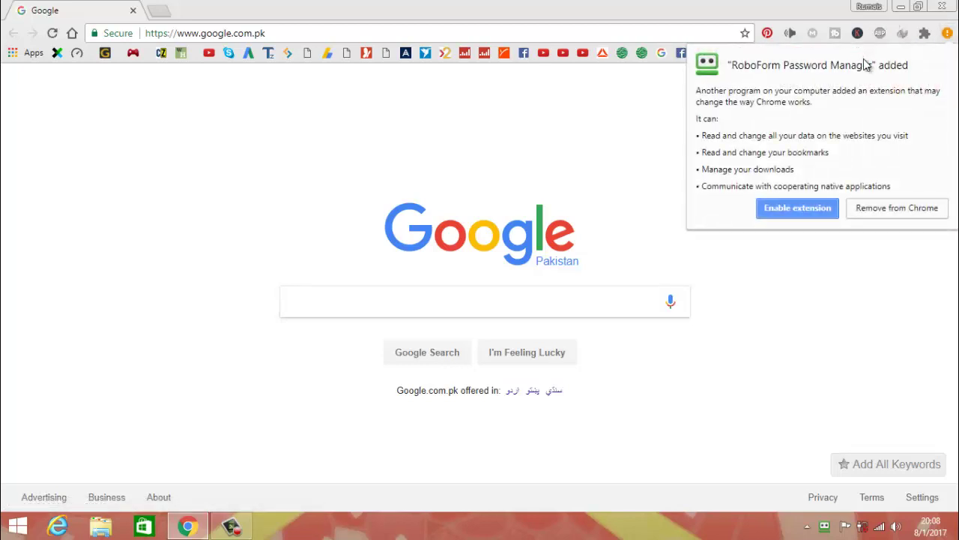
click(797, 211)
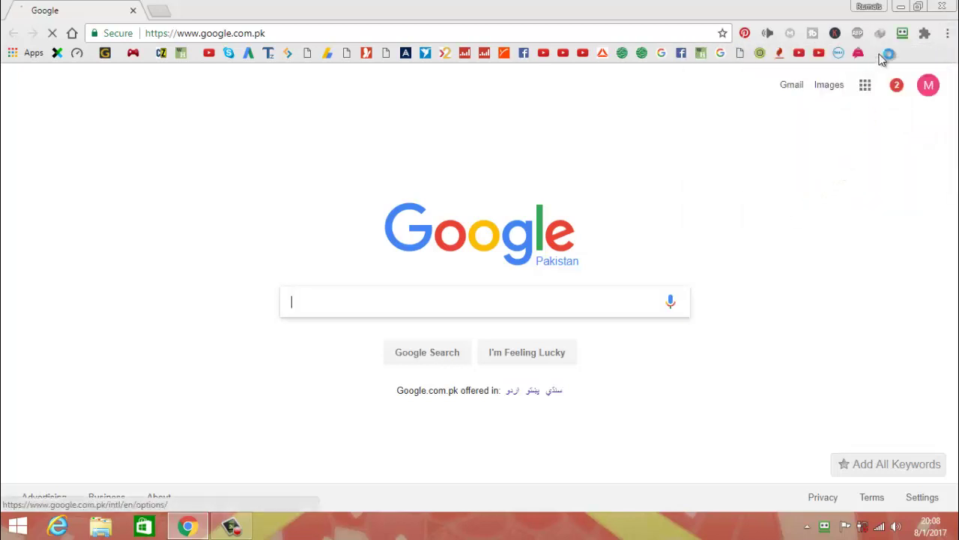
click(952, 7)
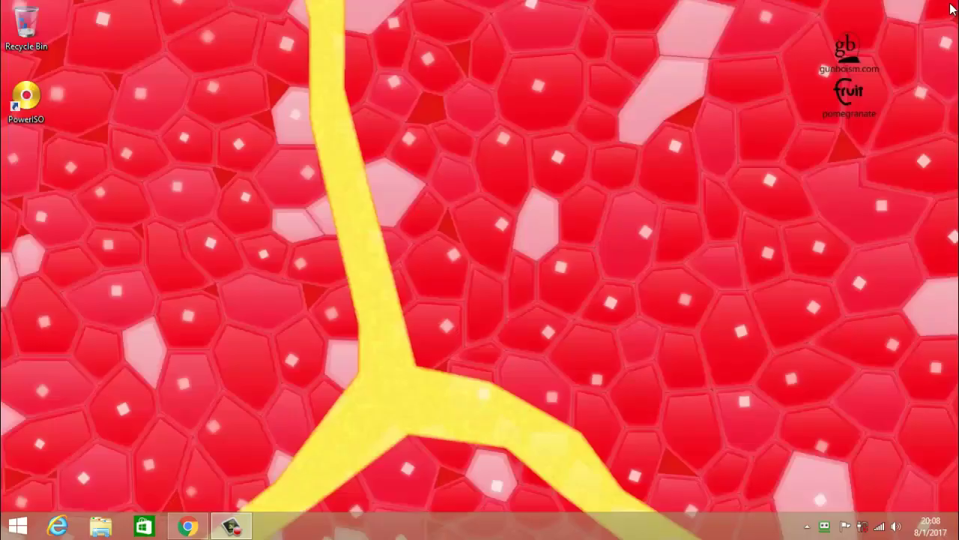
Launch RoboForm Editor from a Start search for 'ro', maximize it, and start renaming the Neobux entry.
key(super)
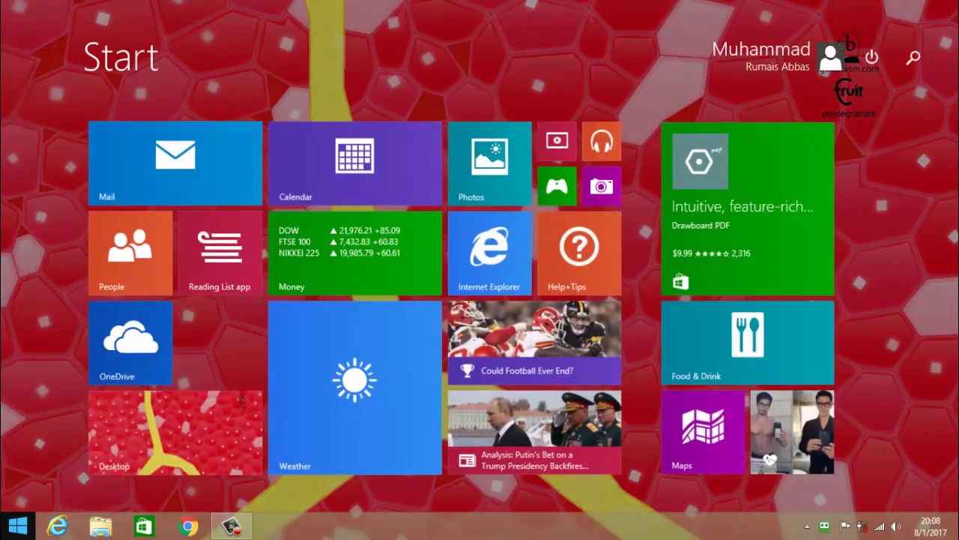
text(roboForm)
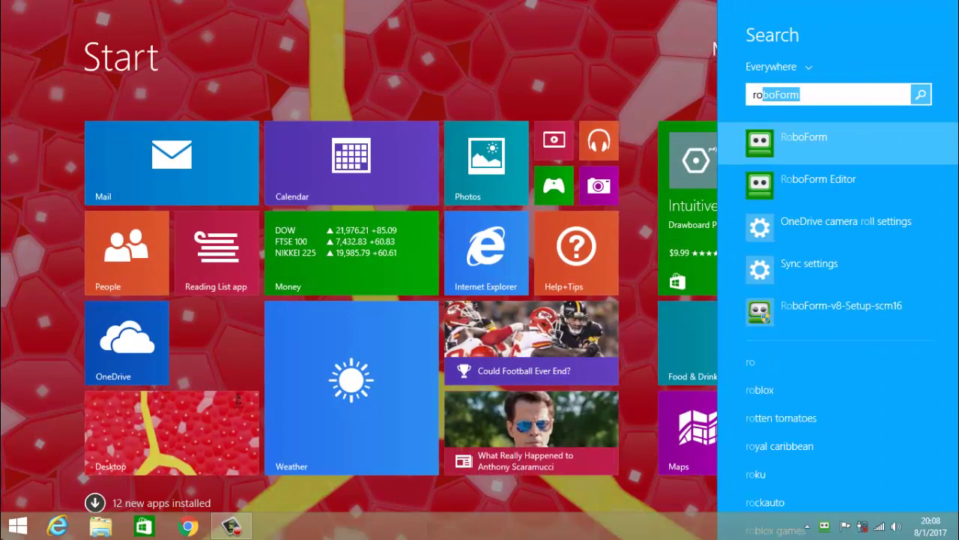
key(Down)
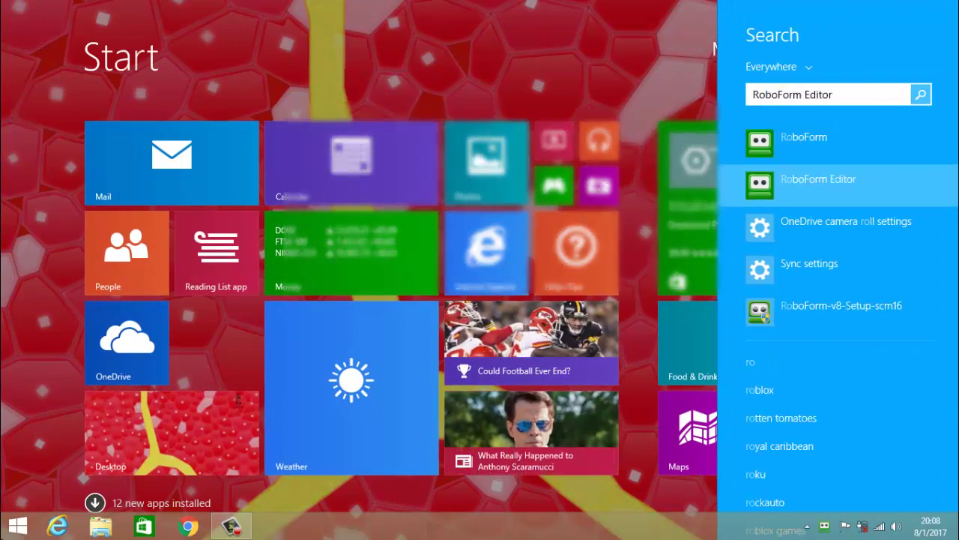
key(Return)
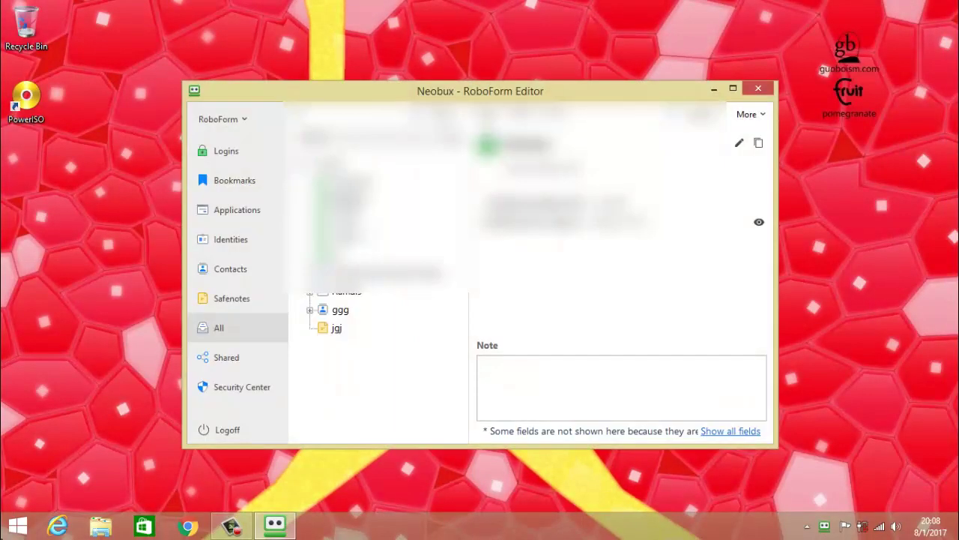
click(733, 88)
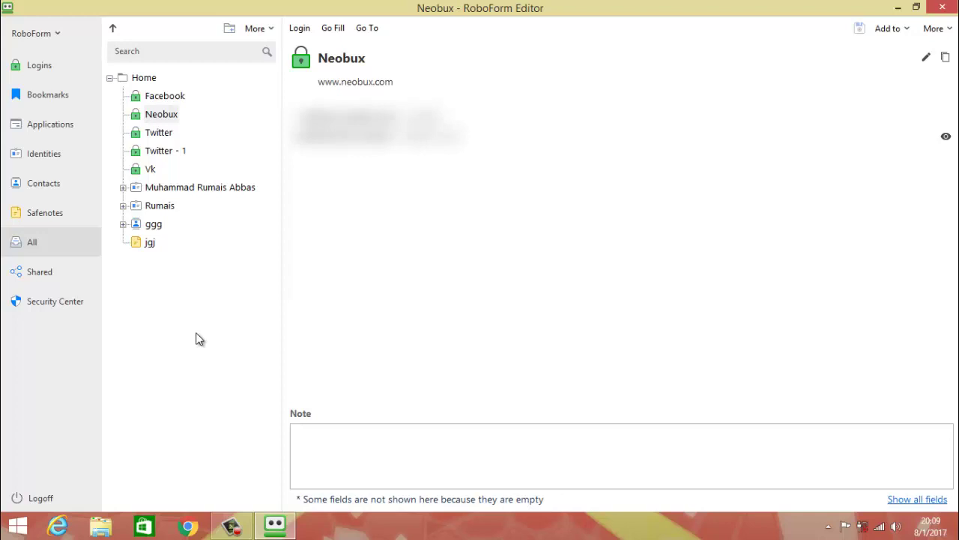
key(F2)
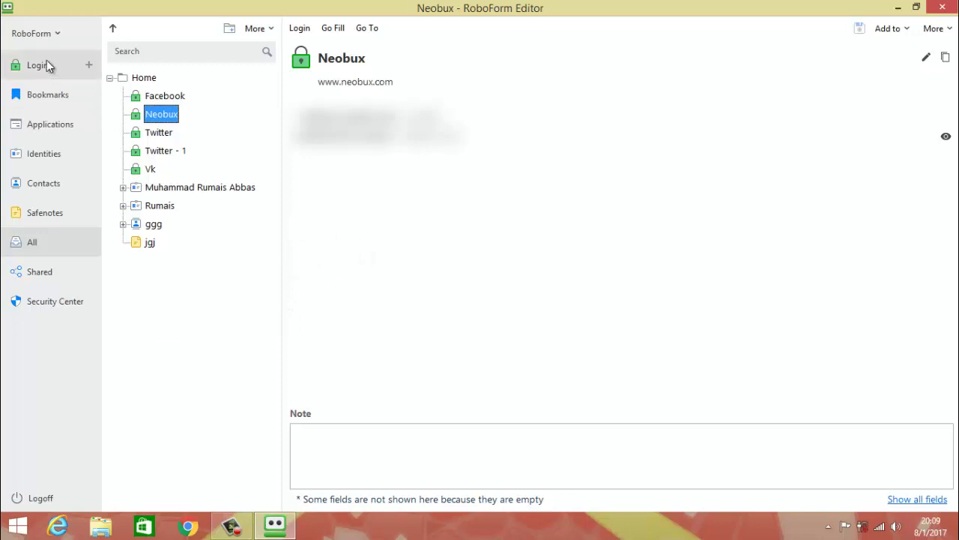
Browse the Logins, Bookmarks and Applications categories, then show Identities and select its Home folder.
click(46, 69)
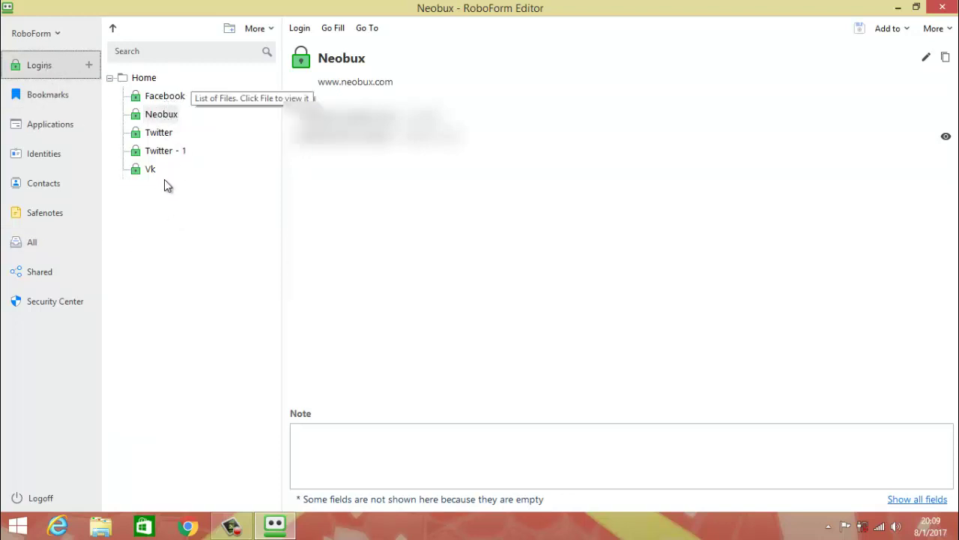
click(163, 205)
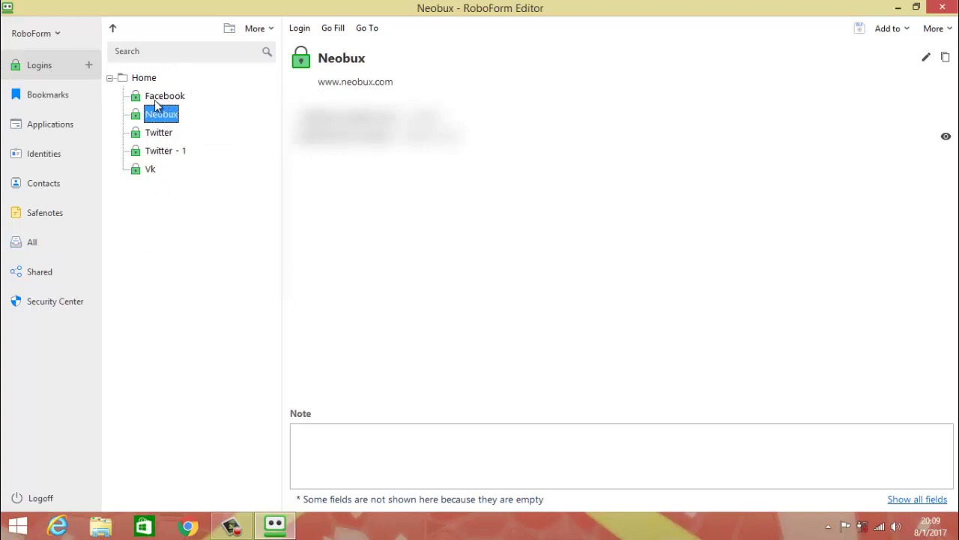
click(41, 100)
click(40, 131)
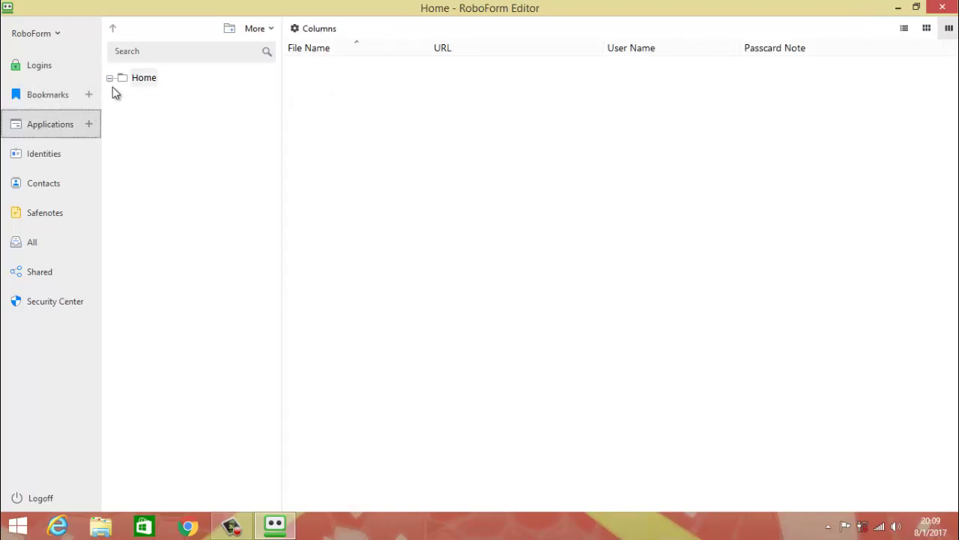
click(50, 158)
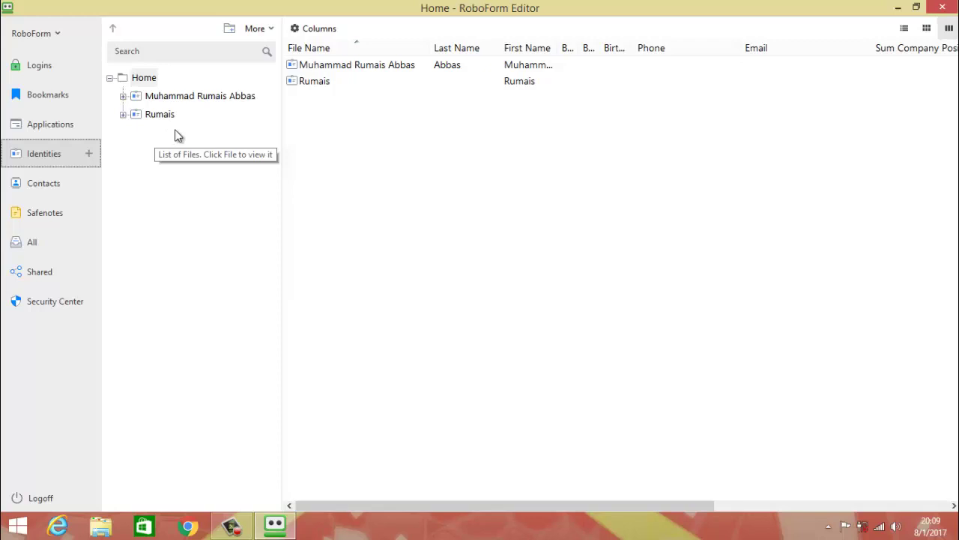
key(Tab)
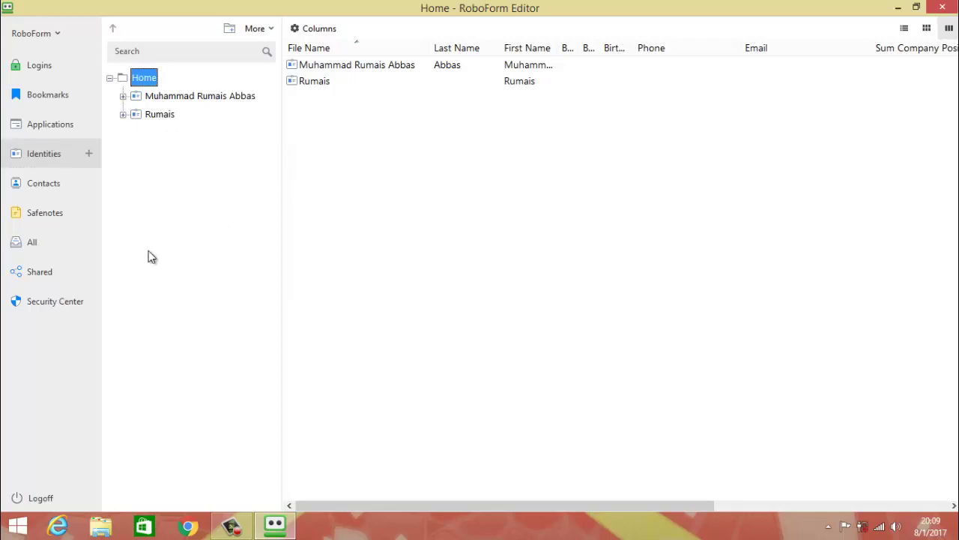
Create a new identity named 'Bilal' with Pakistan as its country.
click(88, 154)
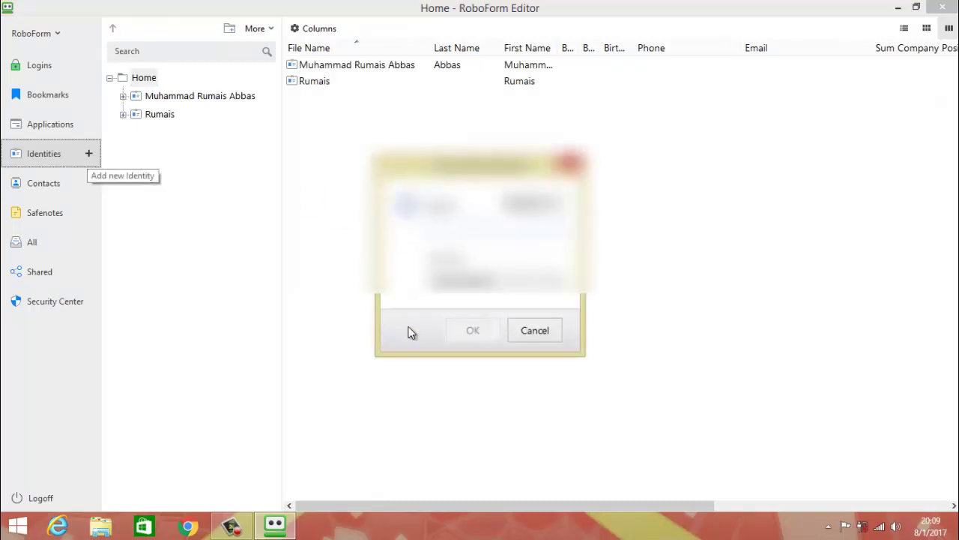
text(B)
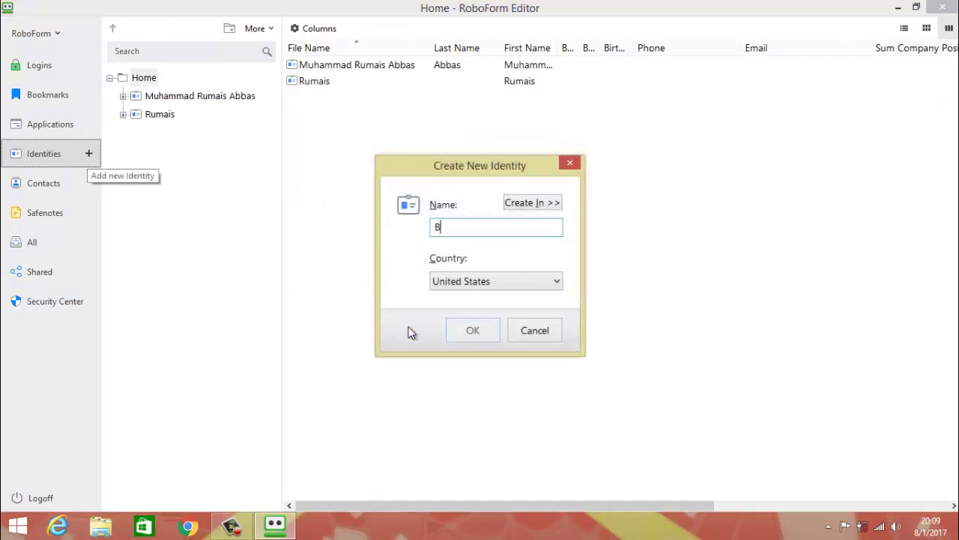
text(ilal)
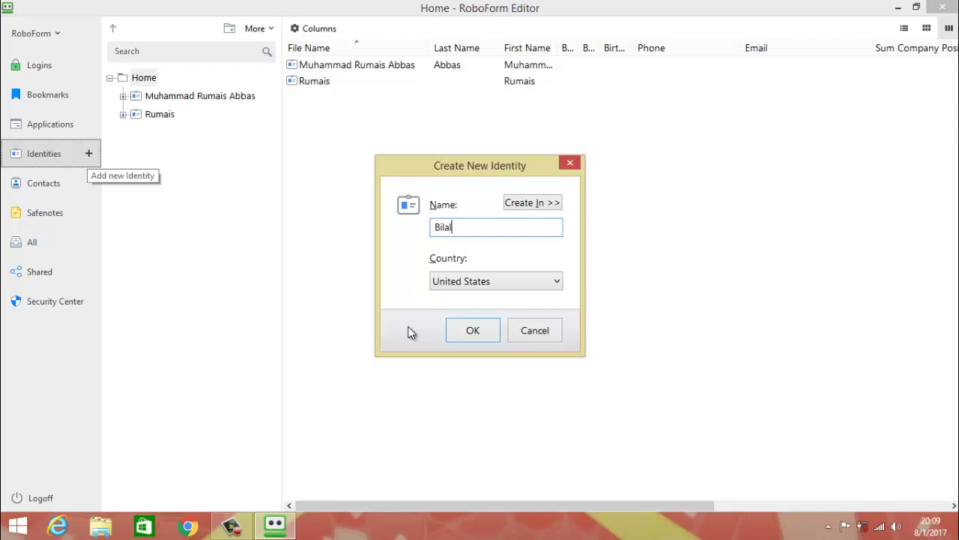
click(539, 287)
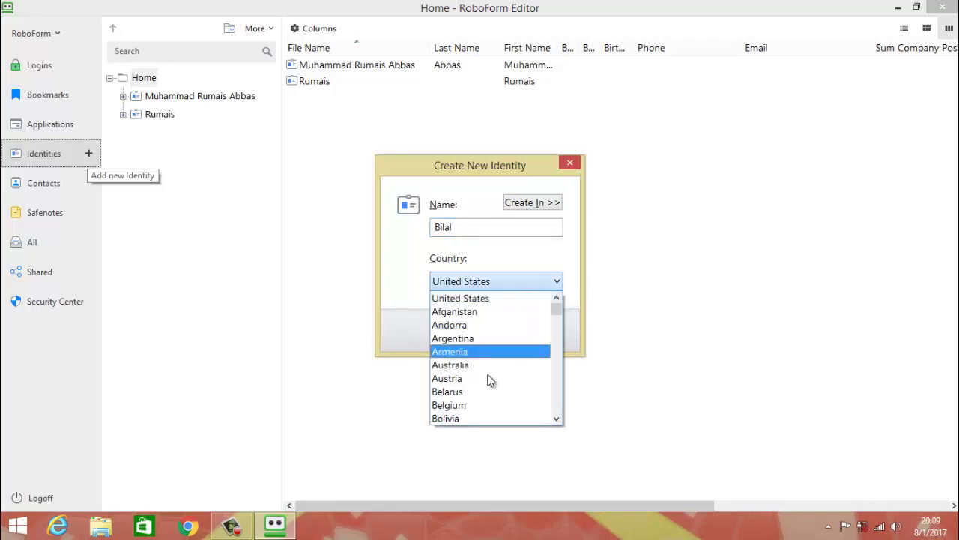
key(p)
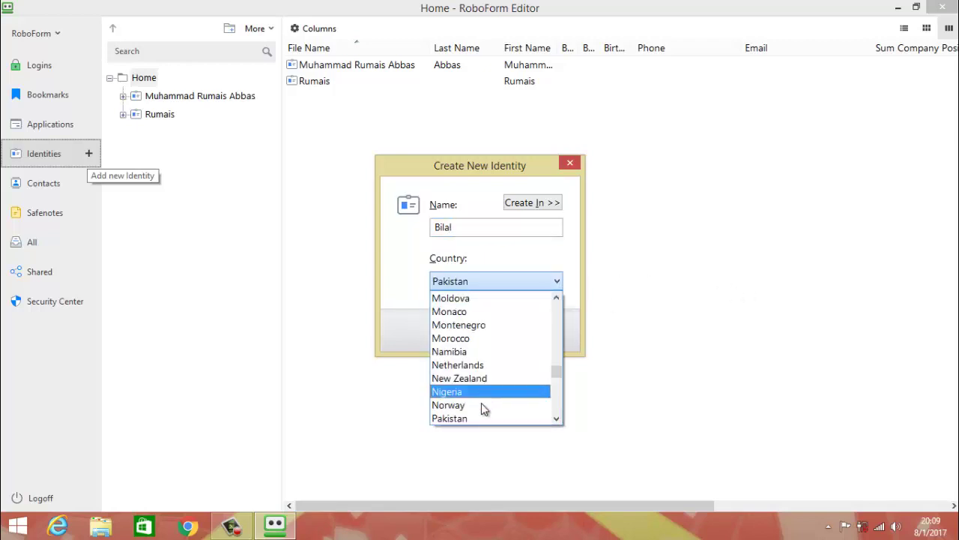
click(461, 418)
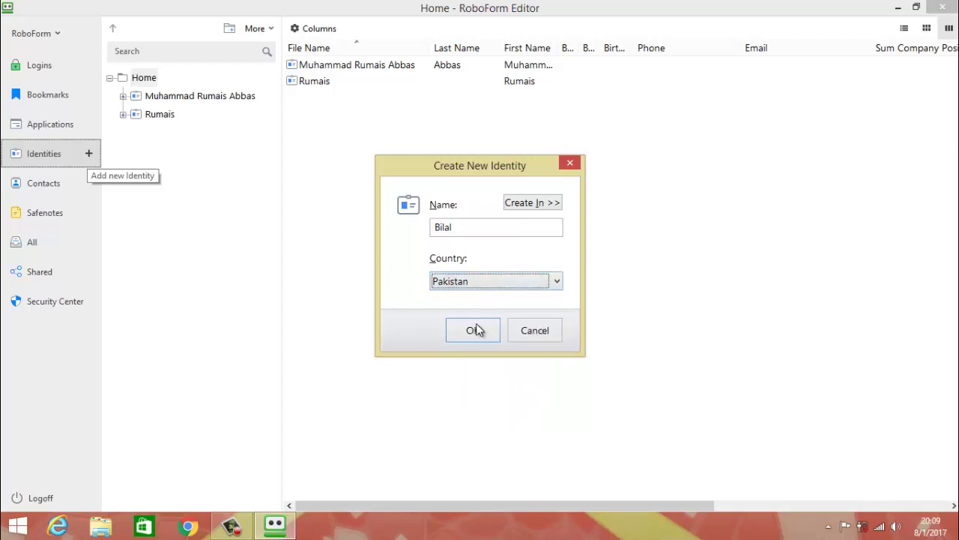
click(474, 330)
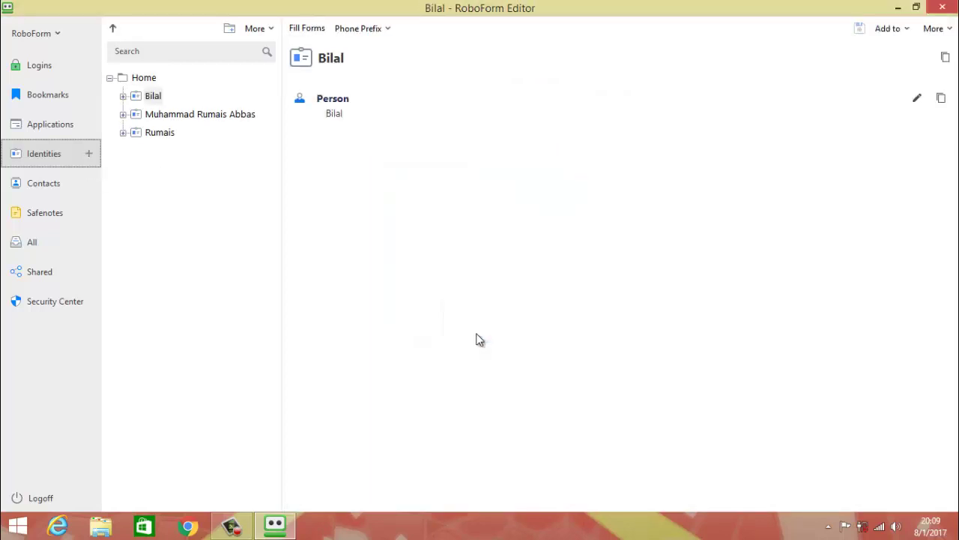
Expand the Bilal identity, open its Person details, and look over the Sex choices.
click(135, 96)
click(123, 98)
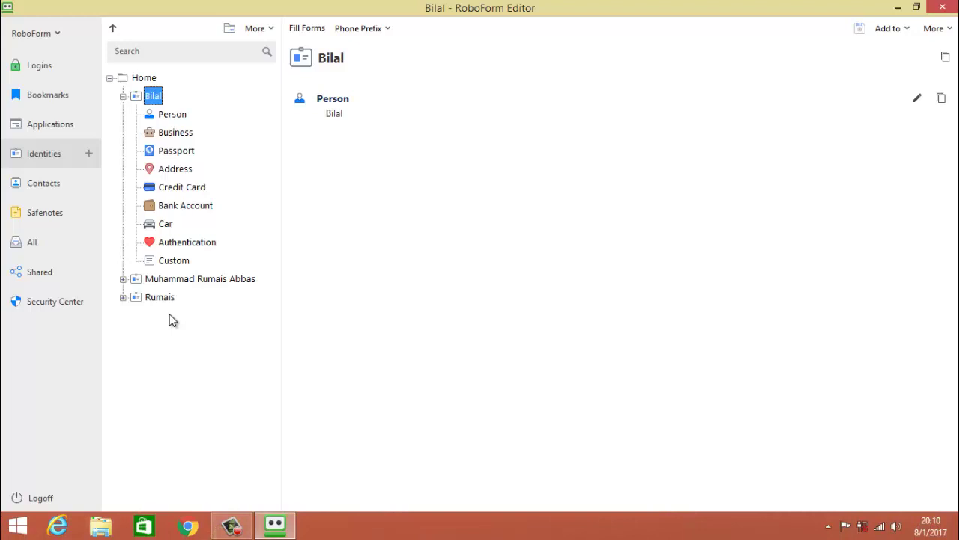
key(Down)
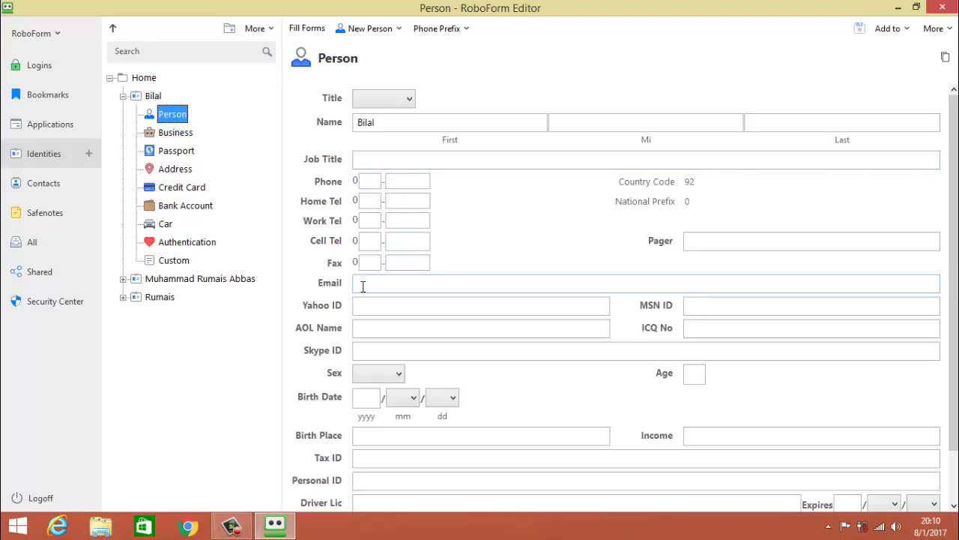
click(372, 373)
click(484, 383)
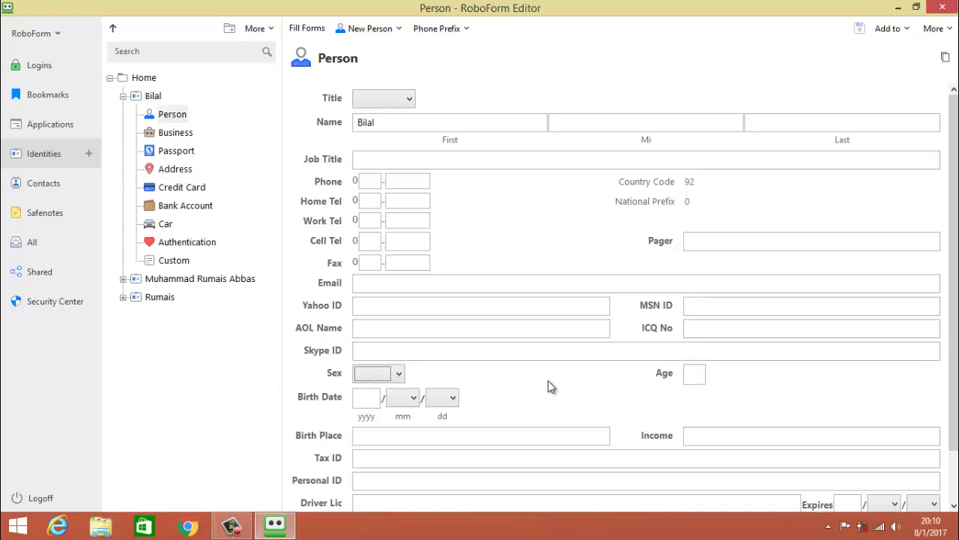
Scroll through Bilal's Person form, then move on to the Business section.
click(953, 506)
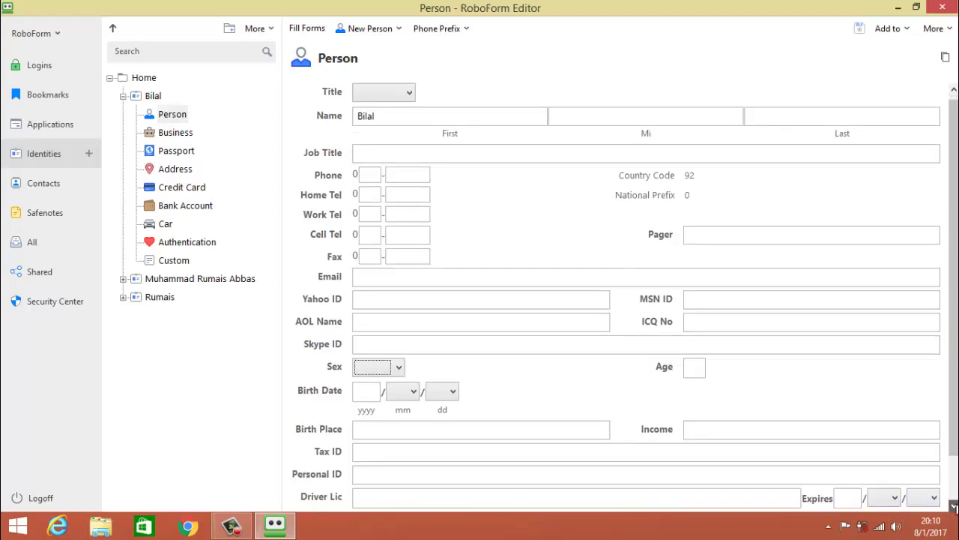
click(954, 506)
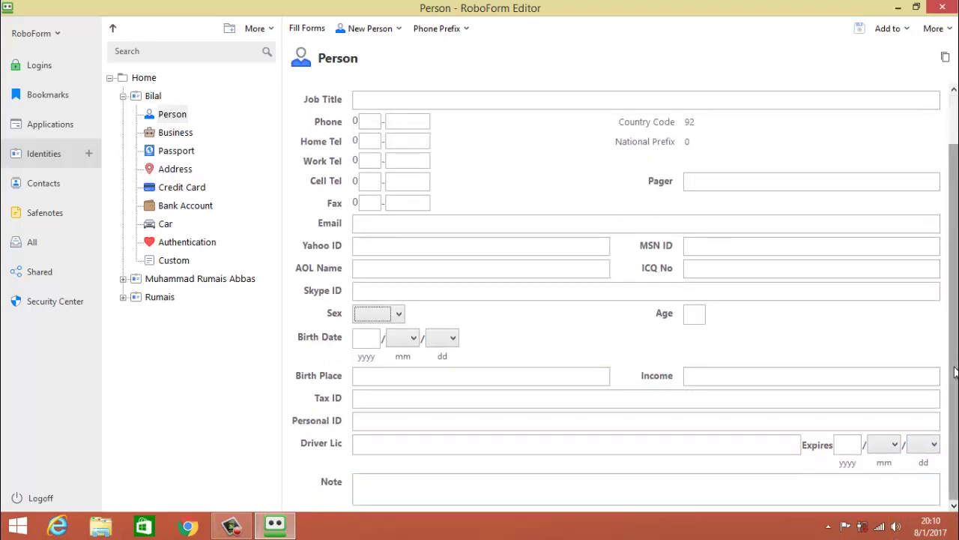
scroll(955, 373, up, 2)
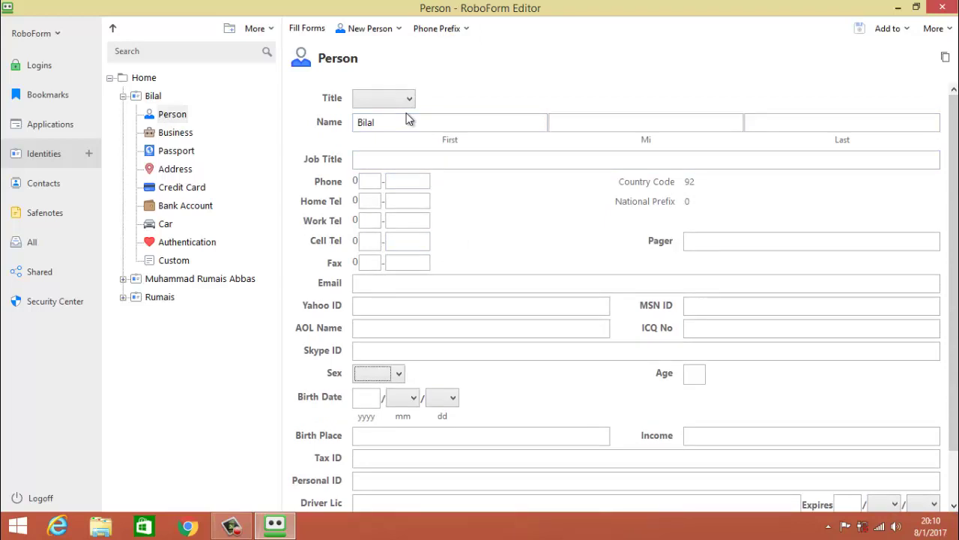
click(424, 159)
click(170, 120)
key(Down)
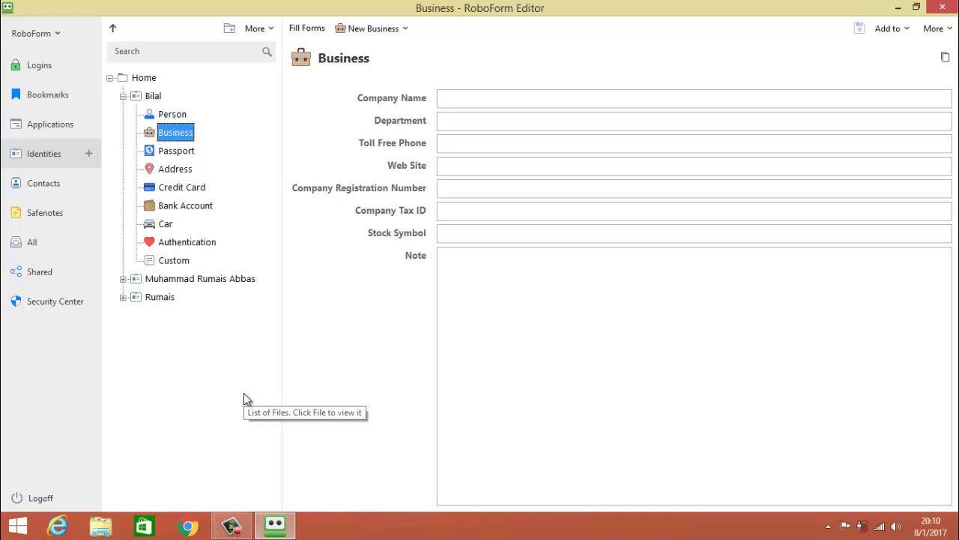
Move through Bilal's Passport and Address sections to the Credit Card section.
key(Down)
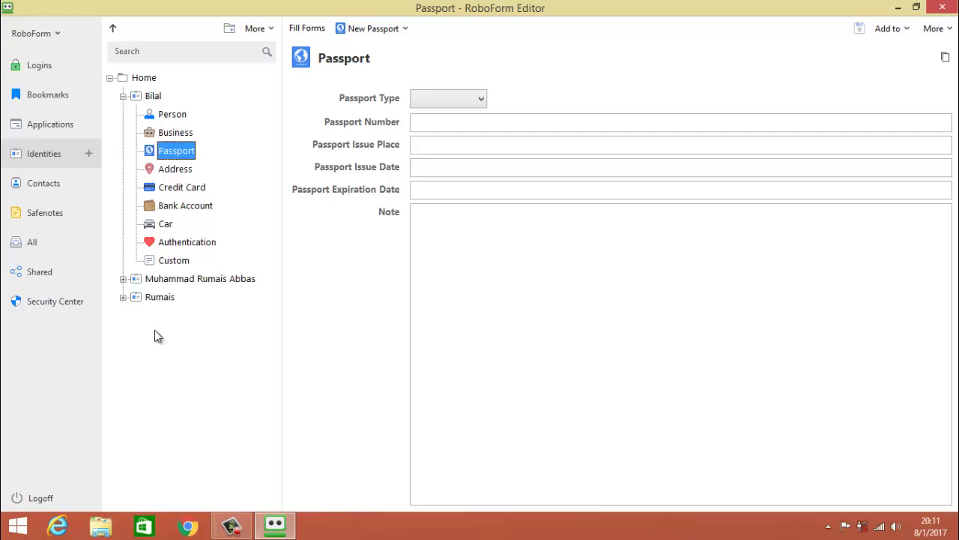
key(Down)
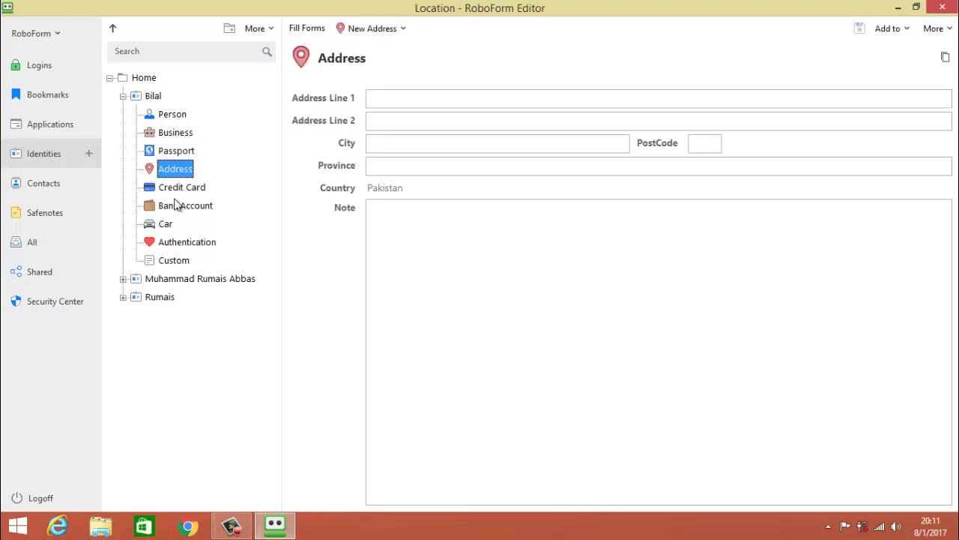
key(Down)
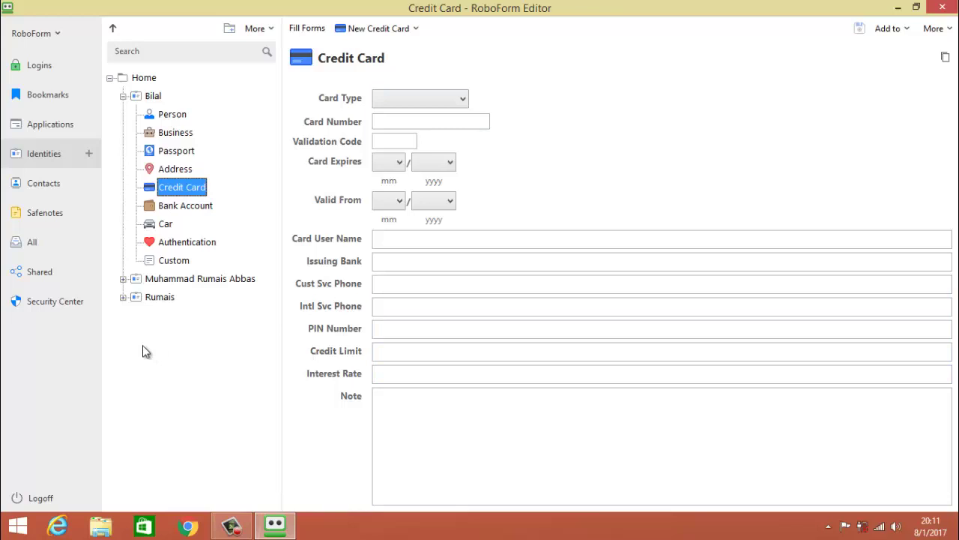
Set Bilal's card type to Master Card, then move to the Bank Account section.
click(414, 105)
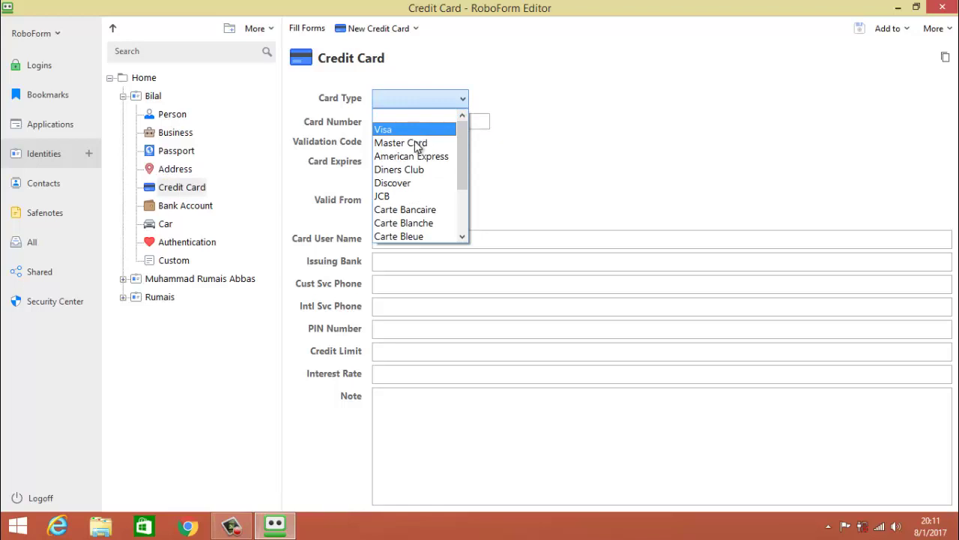
click(413, 142)
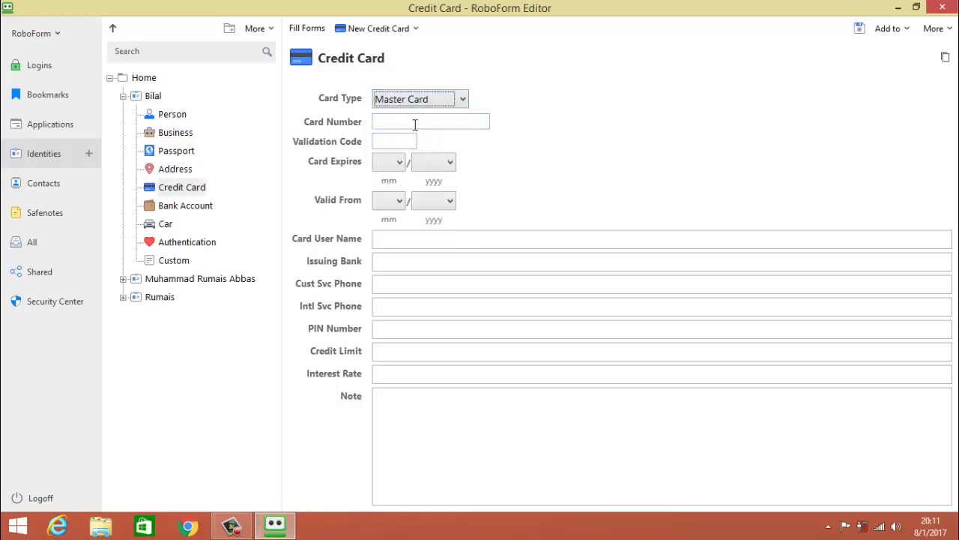
click(415, 123)
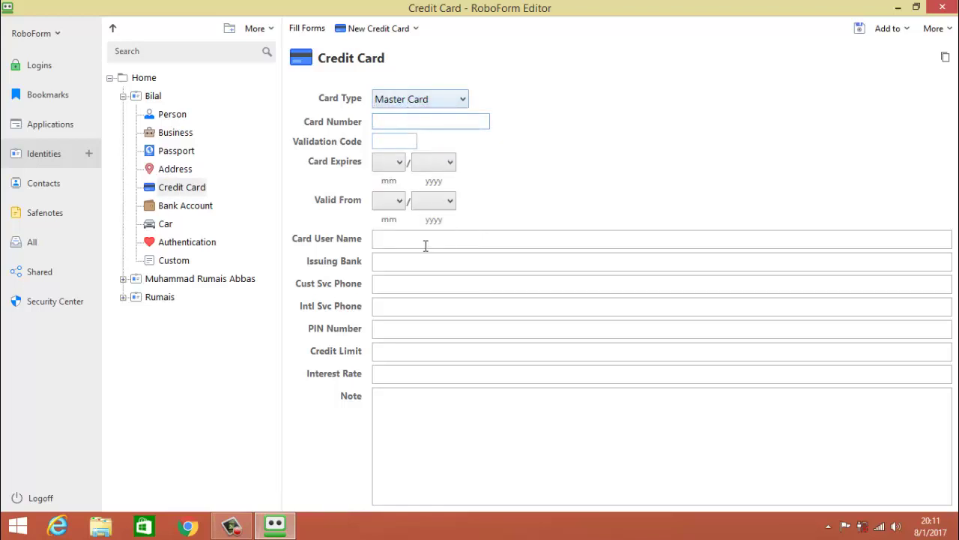
click(210, 348)
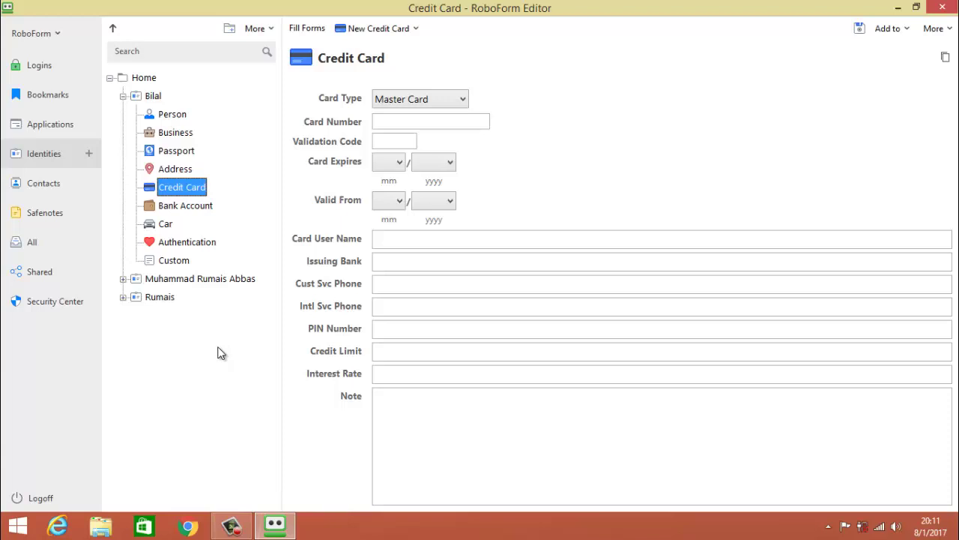
key(Down)
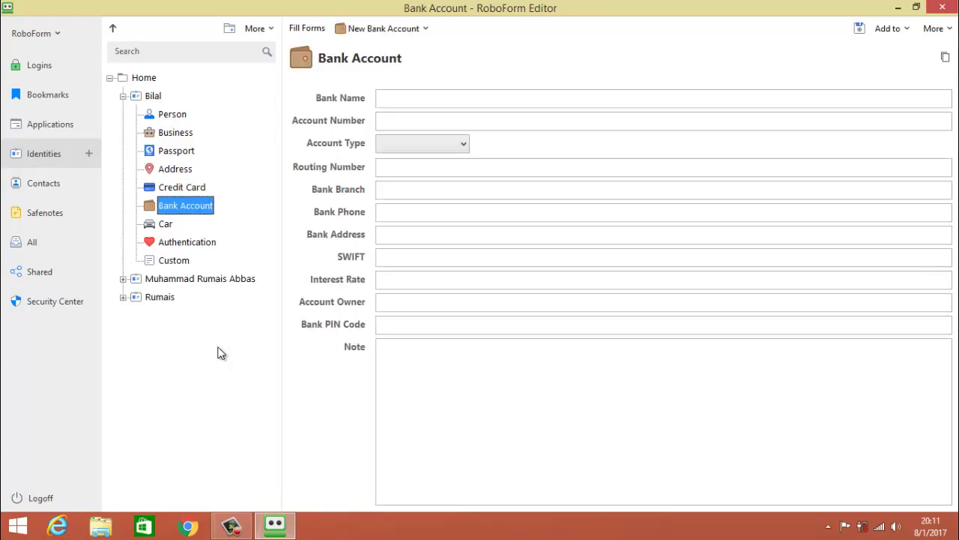
click(432, 144)
click(416, 174)
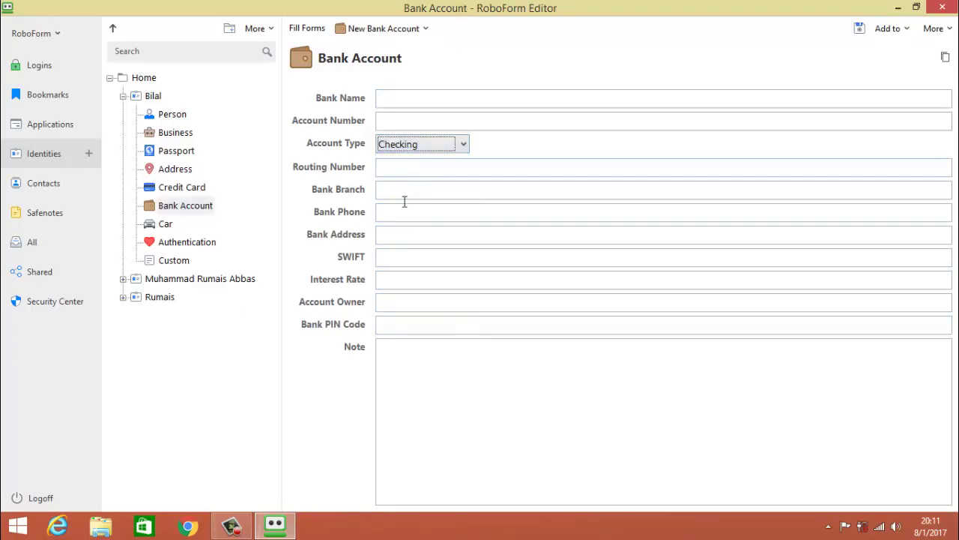
click(210, 405)
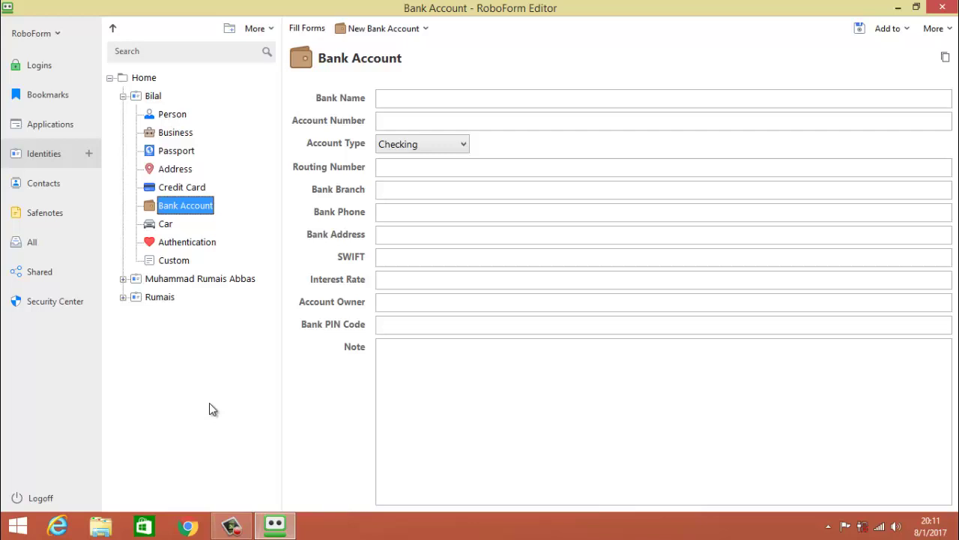
key(Down)
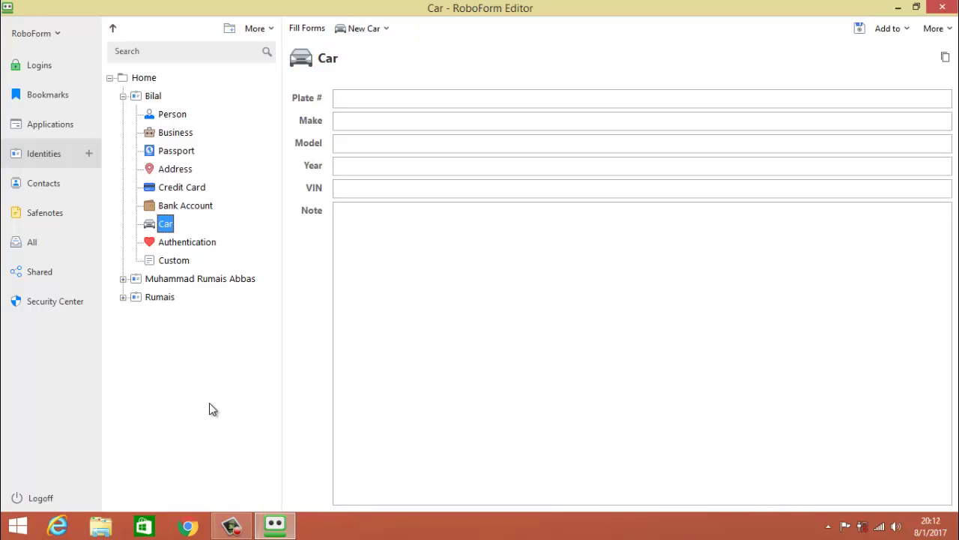
Step from Car through Authentication and Custom, back to Person, then collapse to Bilal's summary.
click(362, 346)
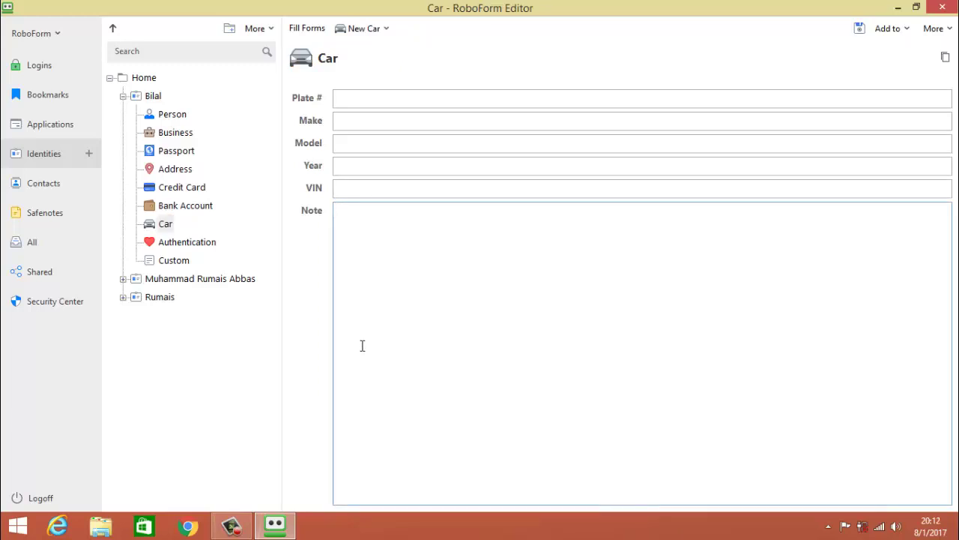
click(165, 417)
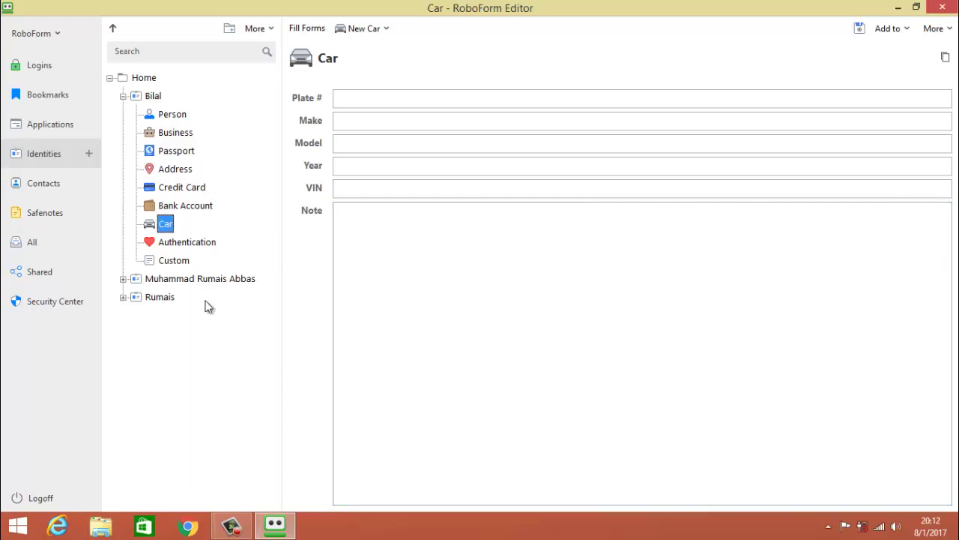
key(Down)
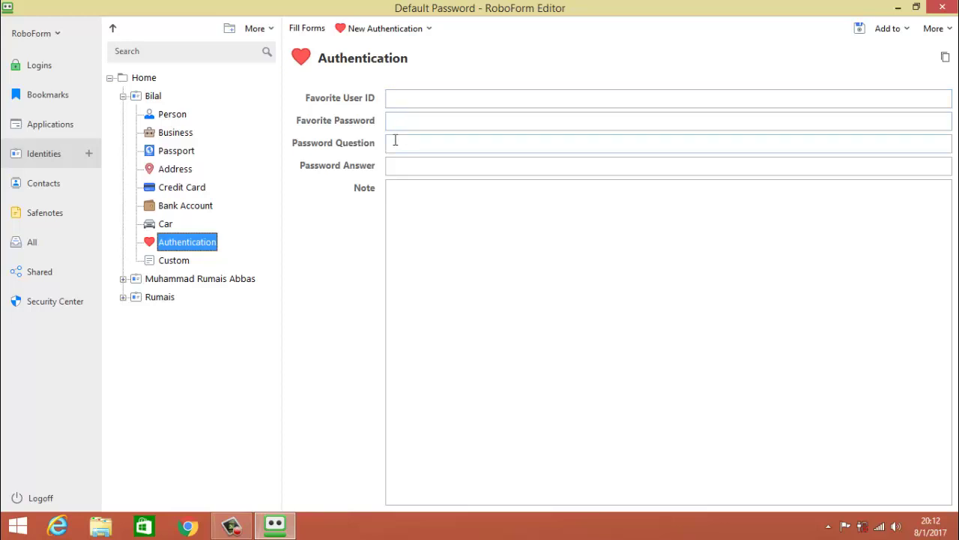
key(Down)
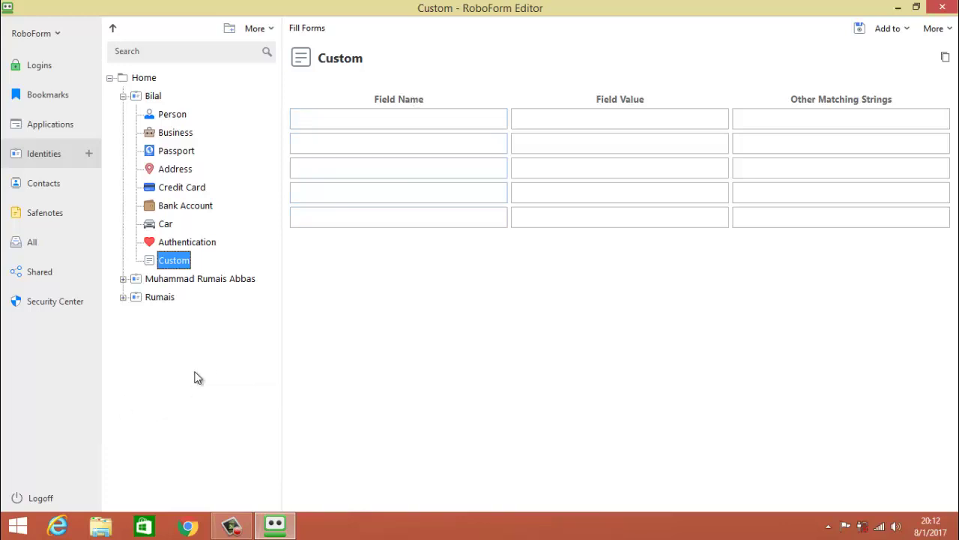
key(Up)
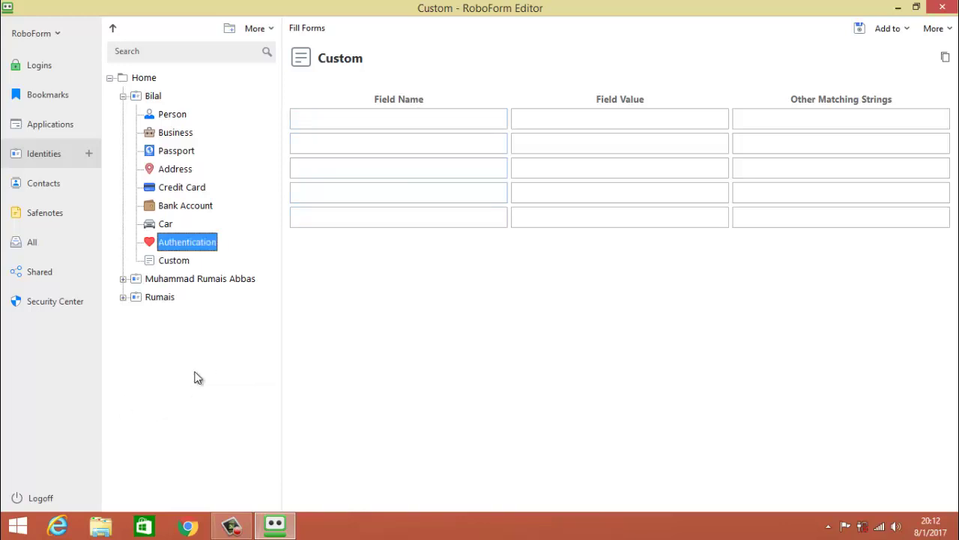
key(Home)
key(Down)
key(Down)
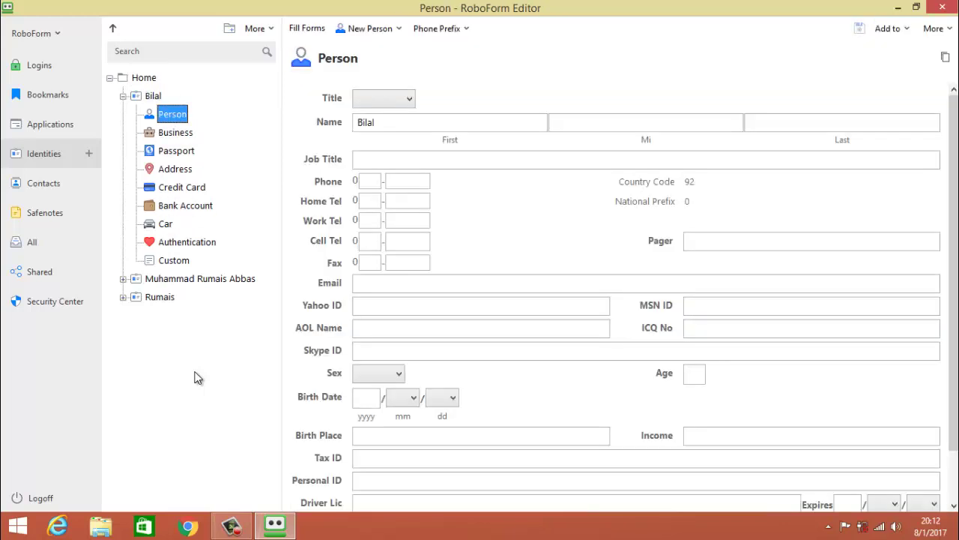
key(Left)
key(Left)
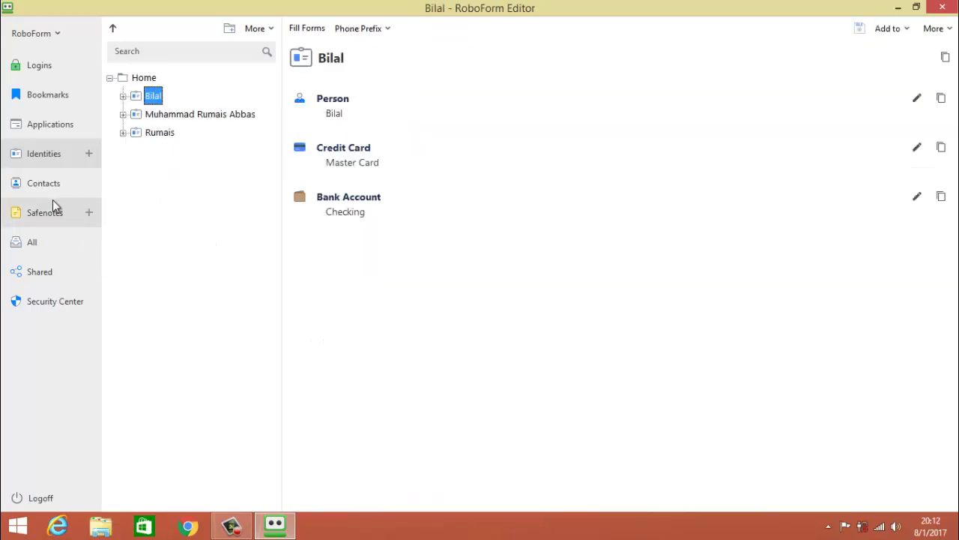
In Contacts, add a new contact named 'gg'.
click(49, 182)
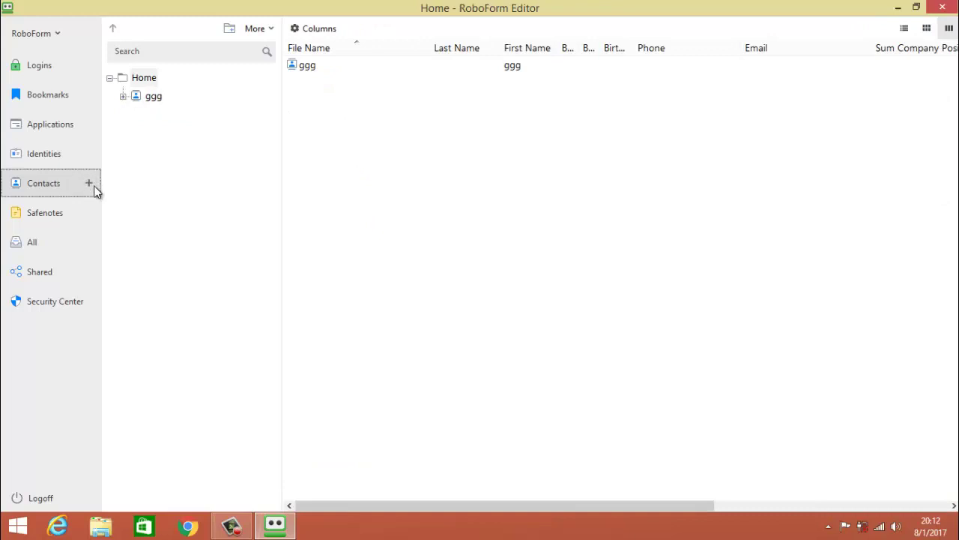
click(55, 153)
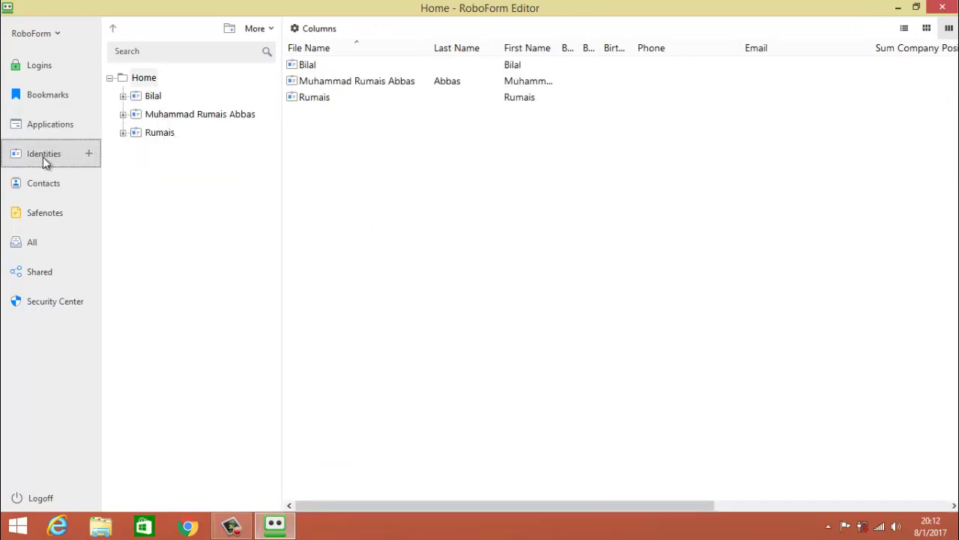
click(45, 182)
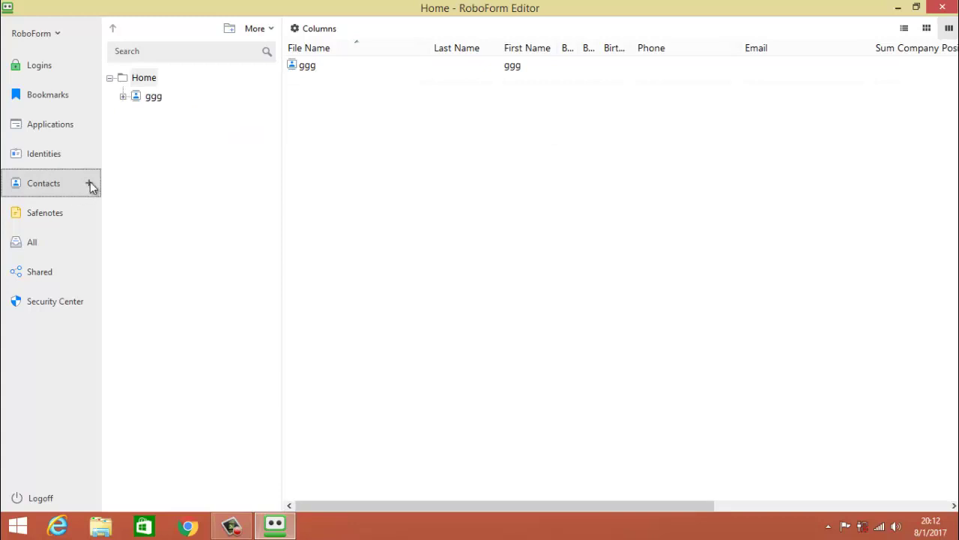
click(89, 183)
text(gg)
key(Return)
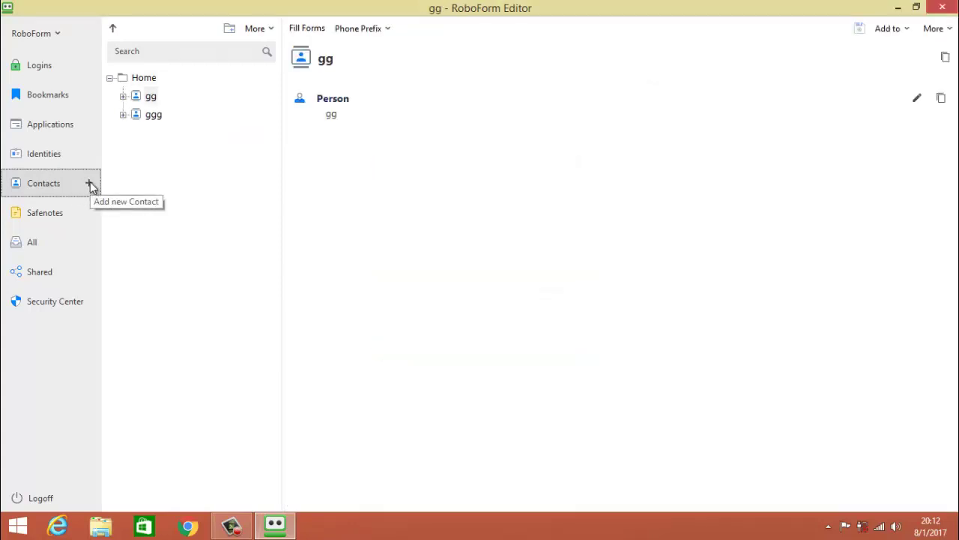
Expand gg to view its Person, Business and Address sections, then show Safenotes.
click(137, 101)
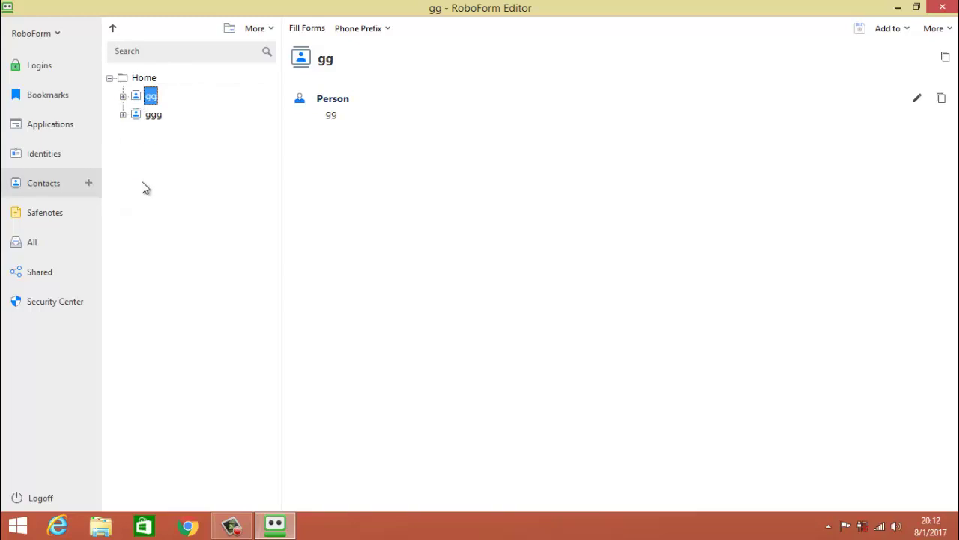
key(Right)
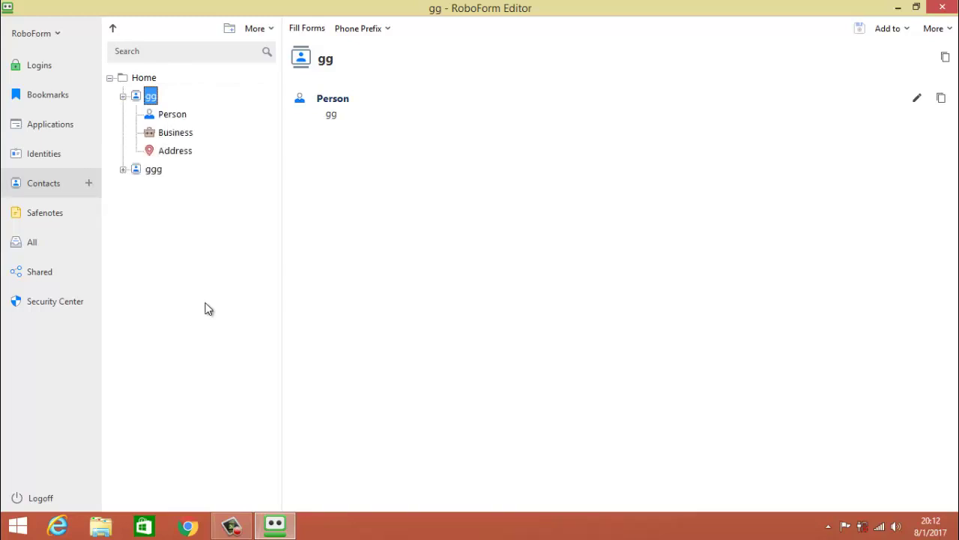
key(Down)
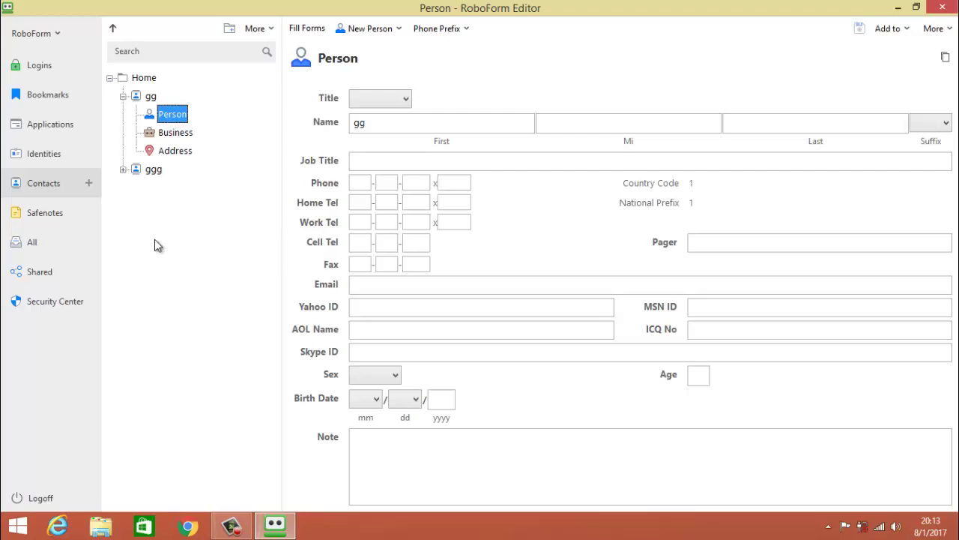
key(Down)
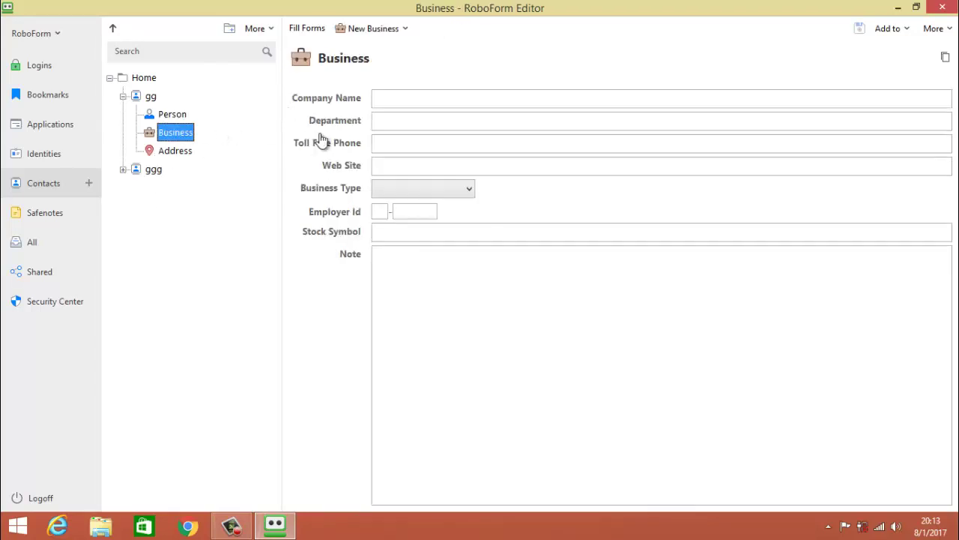
key(Down)
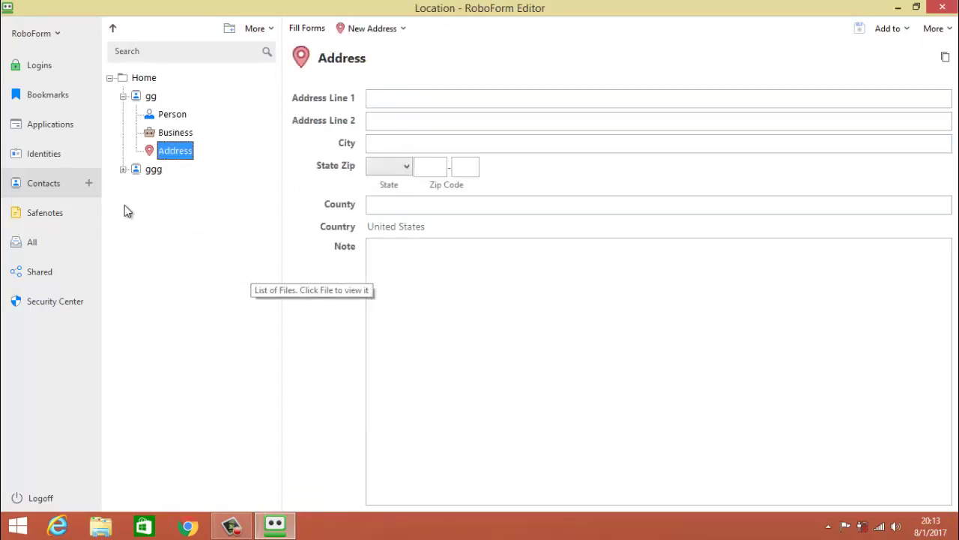
click(45, 212)
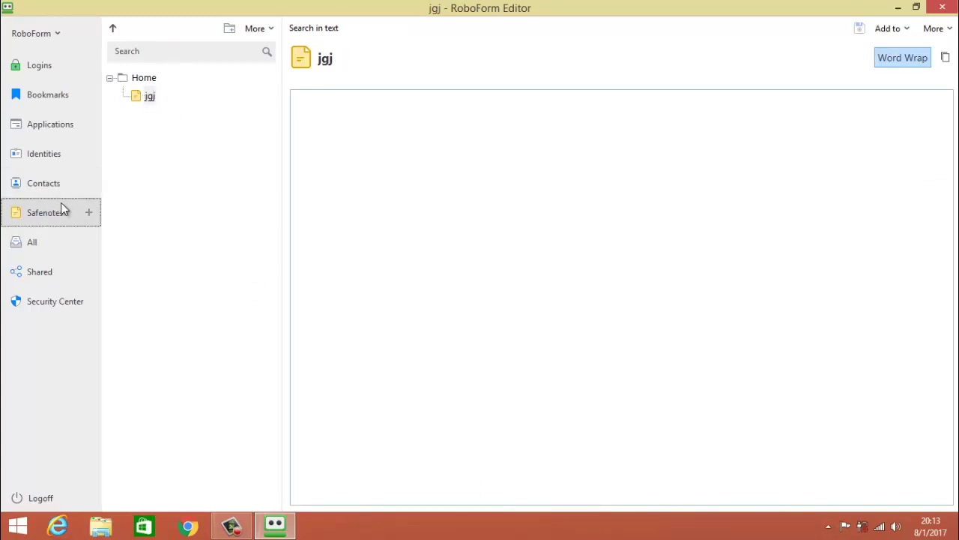
View All, Logins, Bookmarks, Applications and Identities in turn, then minimize the editor.
click(32, 252)
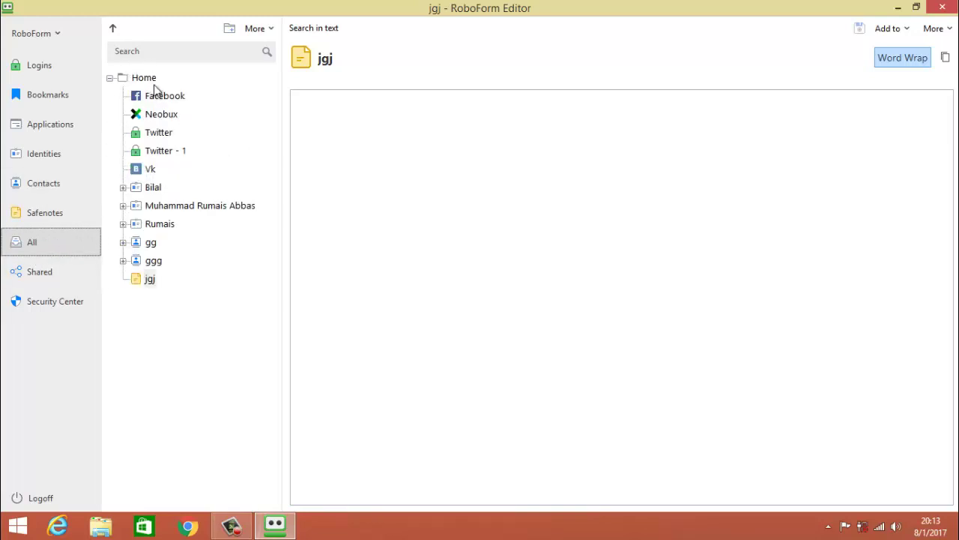
click(55, 69)
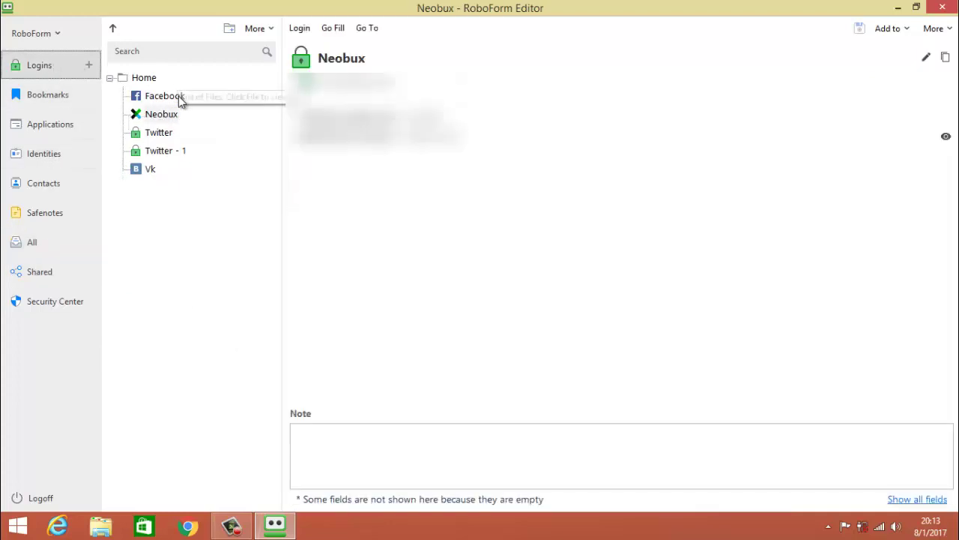
click(39, 99)
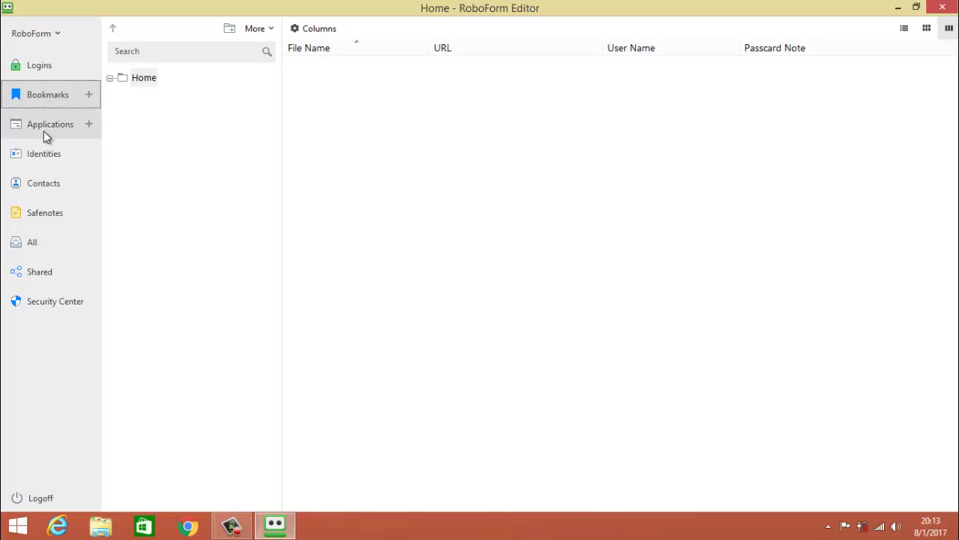
click(43, 130)
click(45, 155)
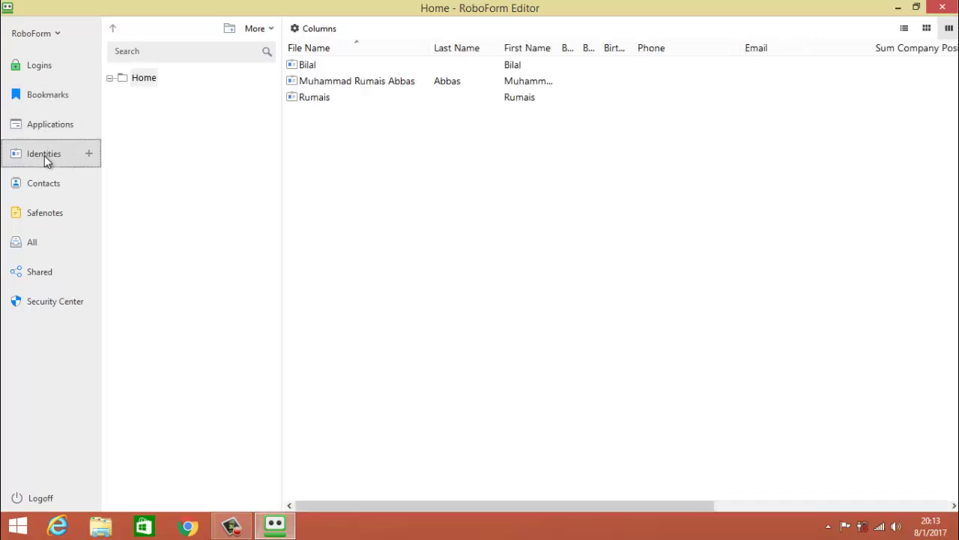
click(32, 252)
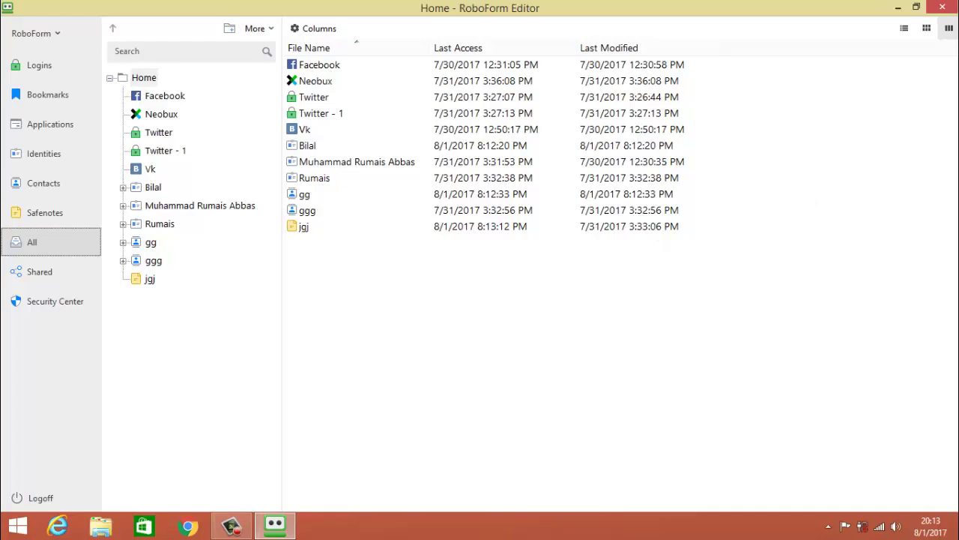
click(898, 7)
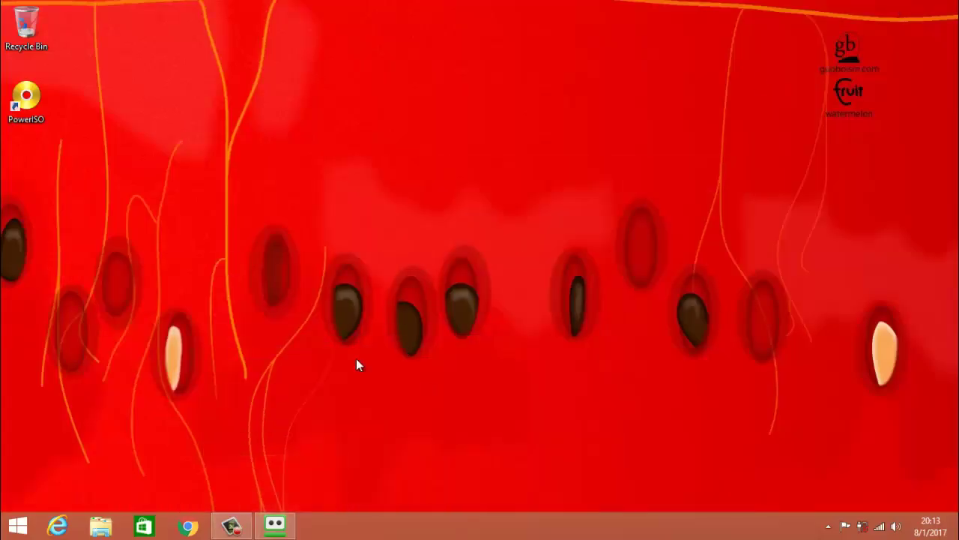
Switch to Chrome, look at the RoboForm extension menu, then return to RoboForm Editor.
click(190, 528)
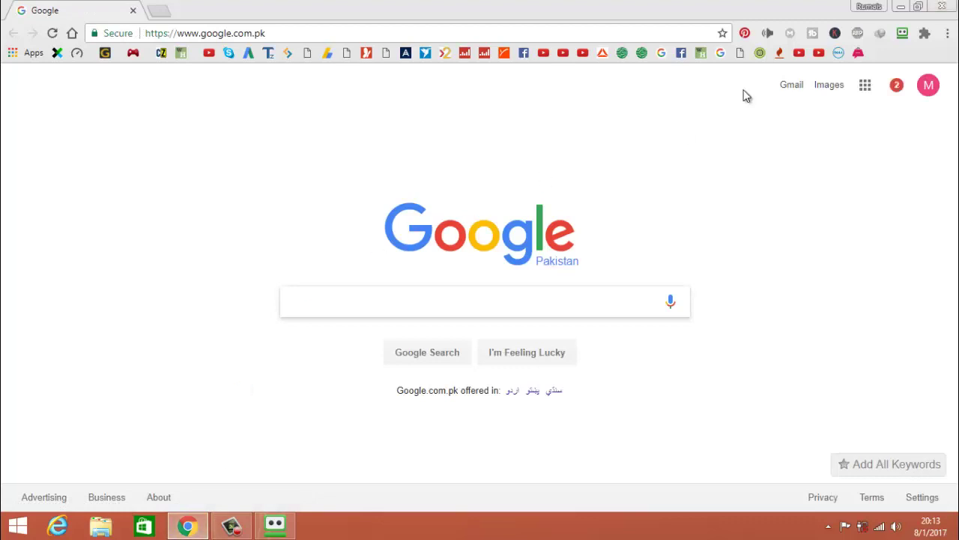
click(903, 35)
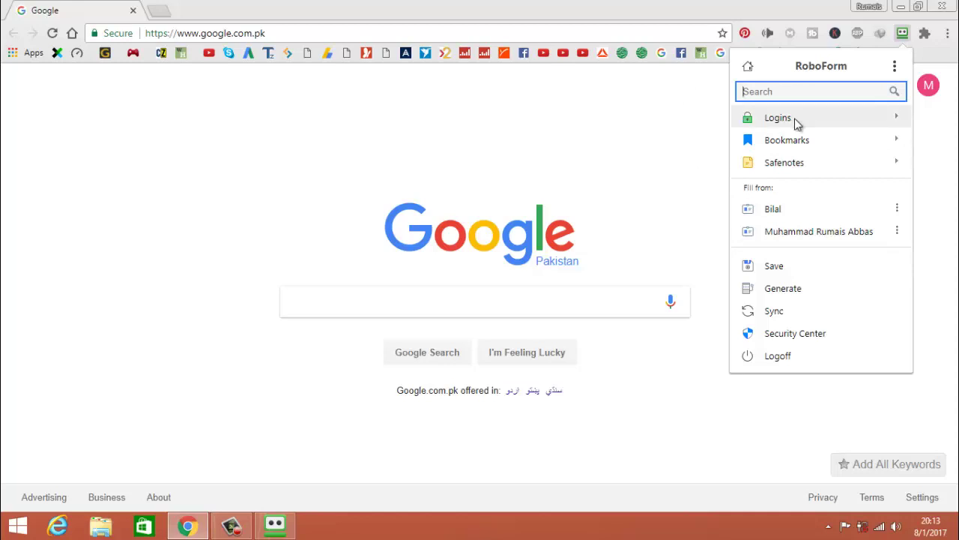
click(393, 191)
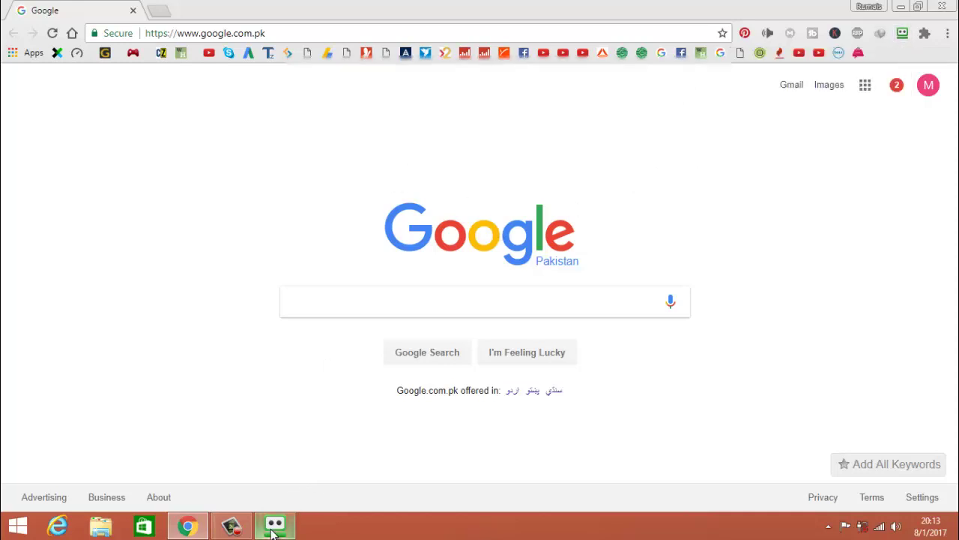
click(274, 529)
Add a new login from the Home logins folder, bringing up the 'How to Create a Login' help.
click(52, 66)
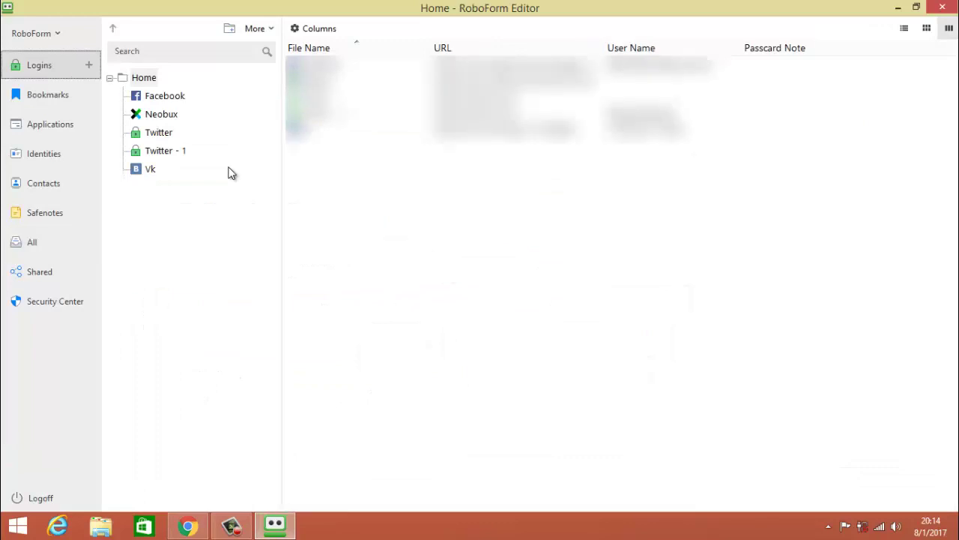
click(186, 254)
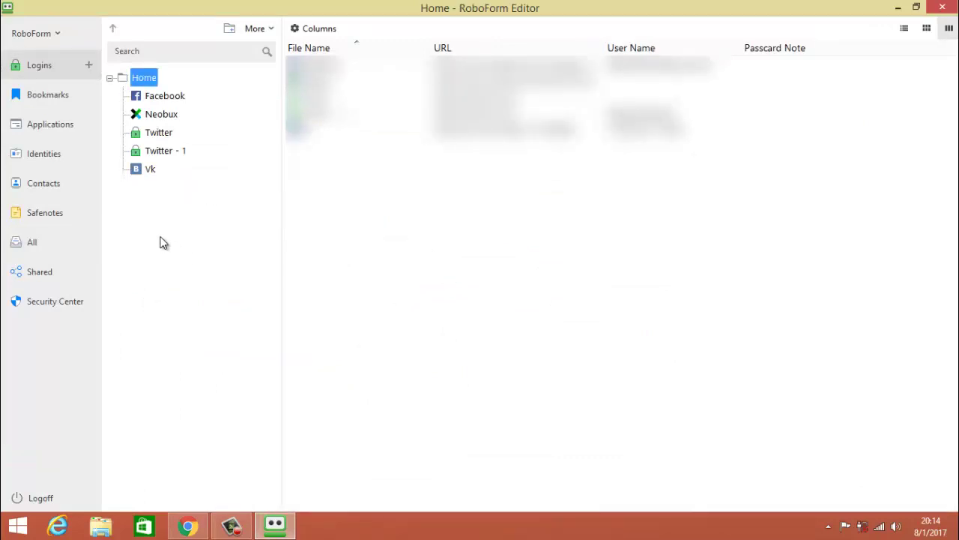
click(88, 66)
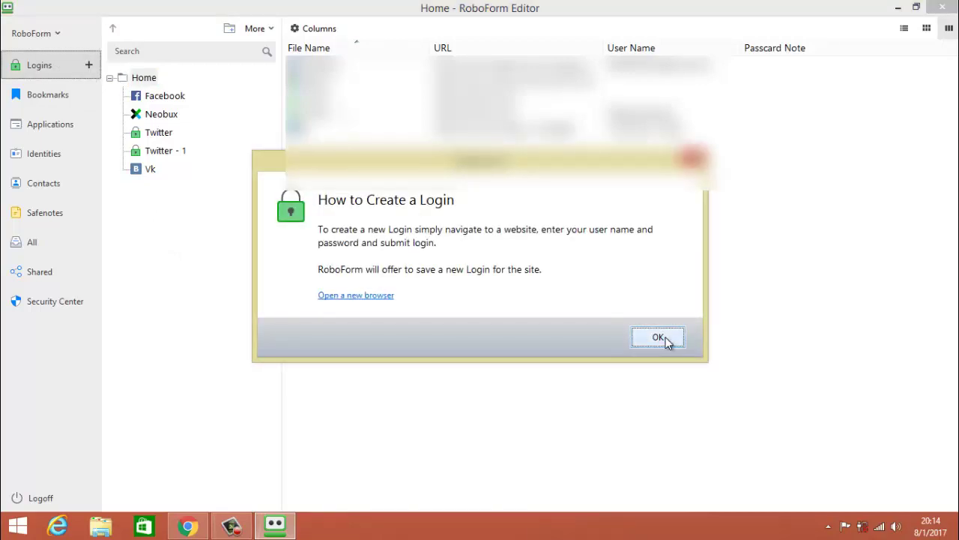
click(666, 338)
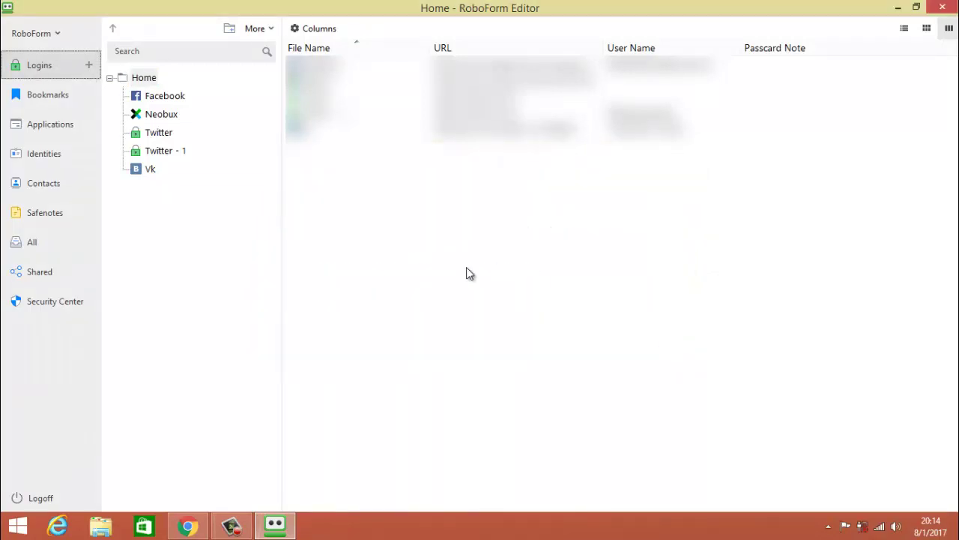
click(89, 65)
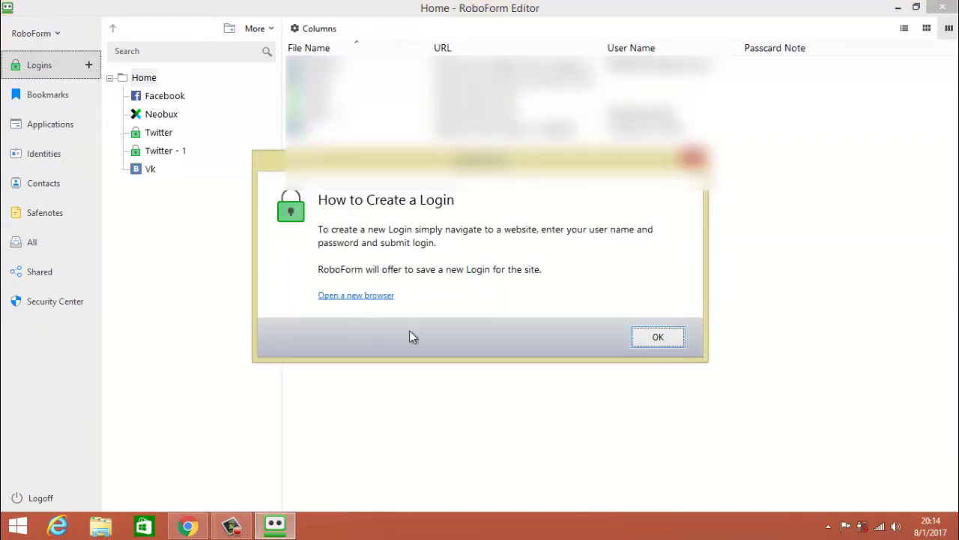
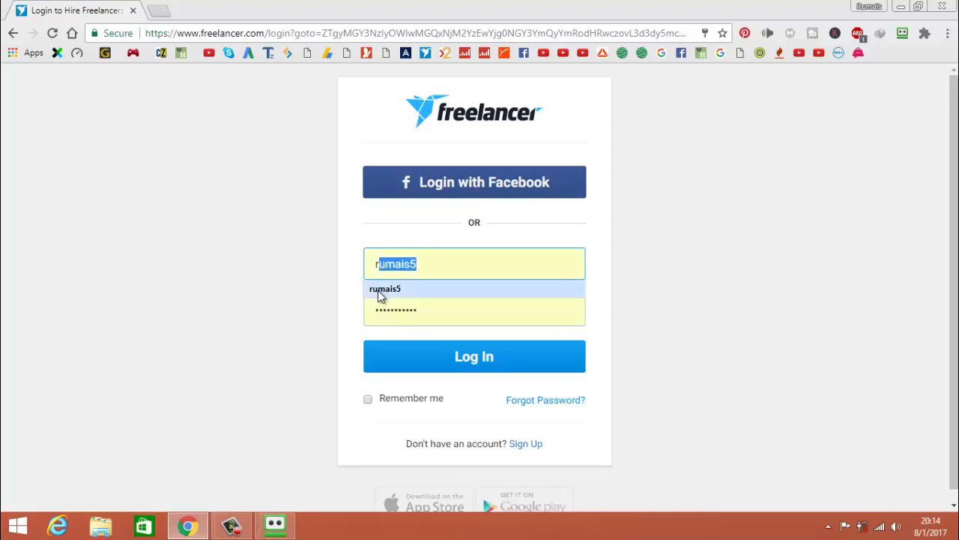
Fill in the suggested Freelancer credentials and start a new RoboForm login from them.
click(379, 289)
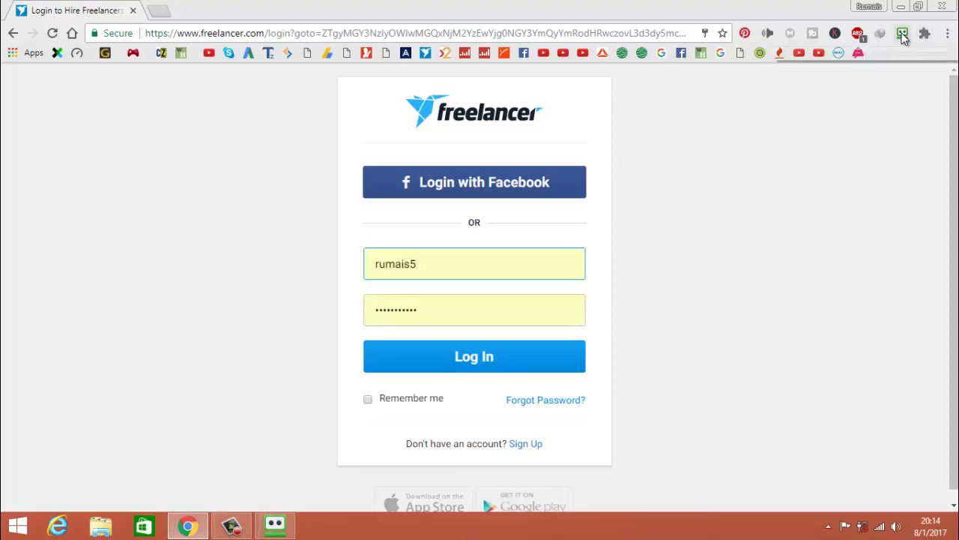
click(903, 33)
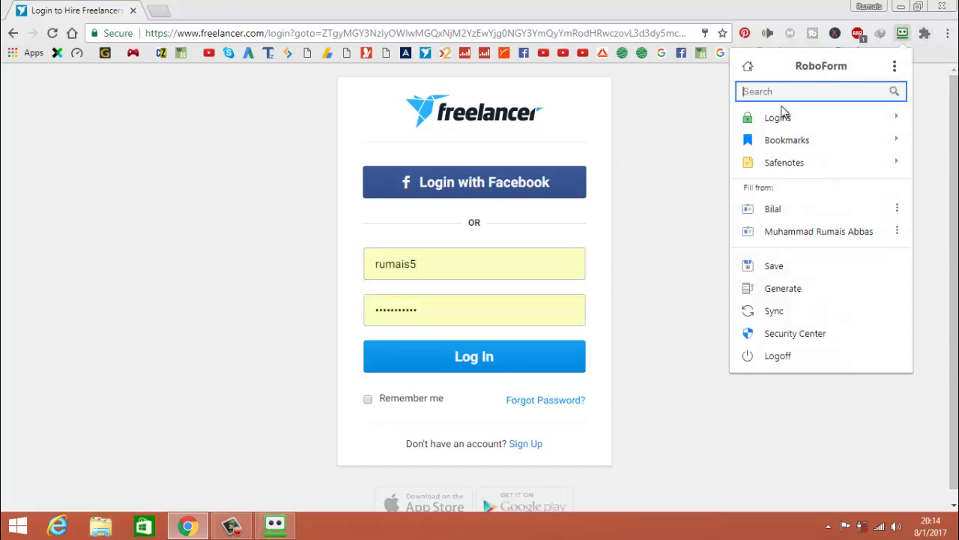
click(781, 118)
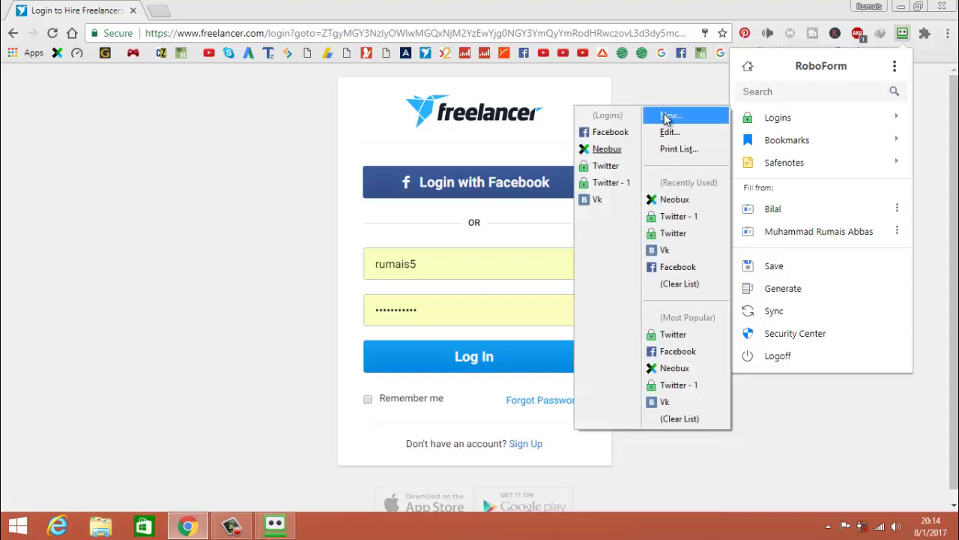
click(667, 116)
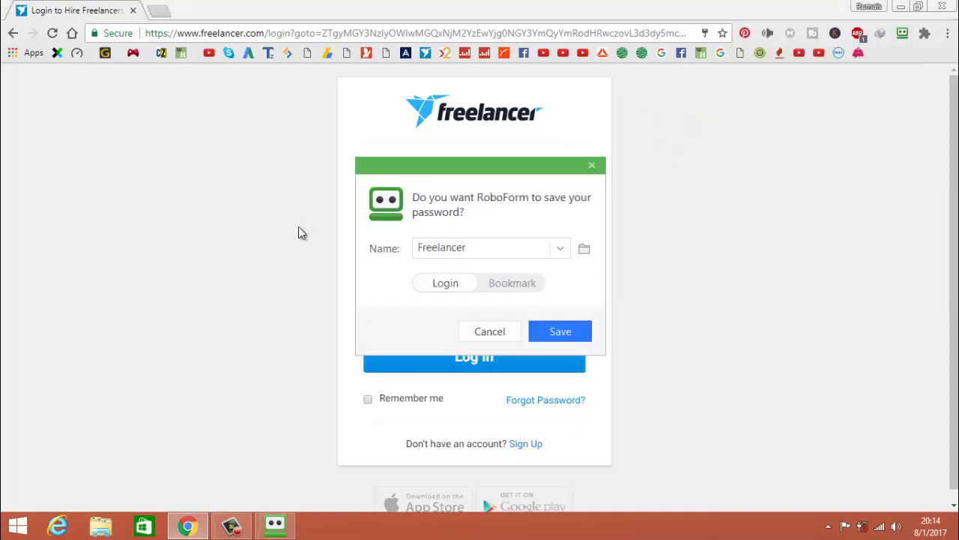
Save the login as 'Freelancer' and open the RoboForm Editor.
click(568, 336)
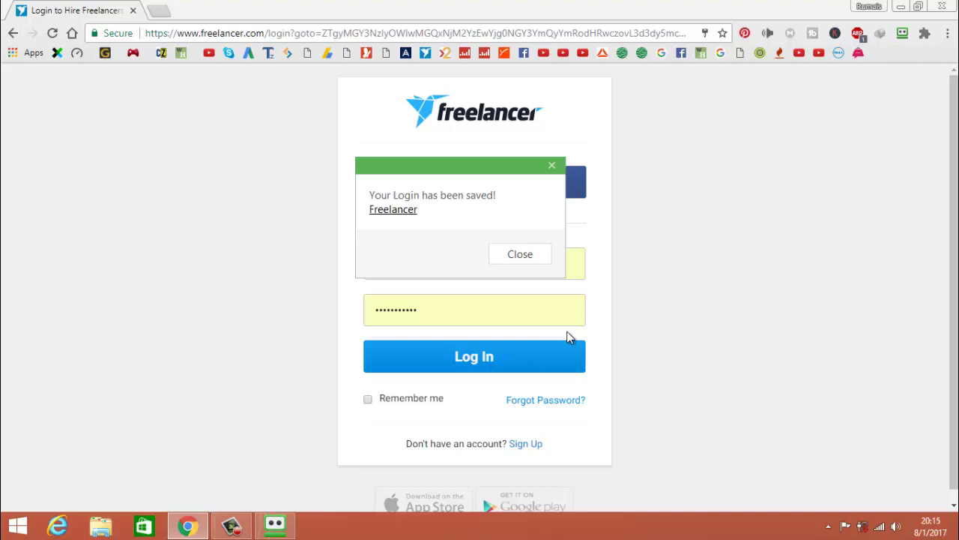
click(529, 255)
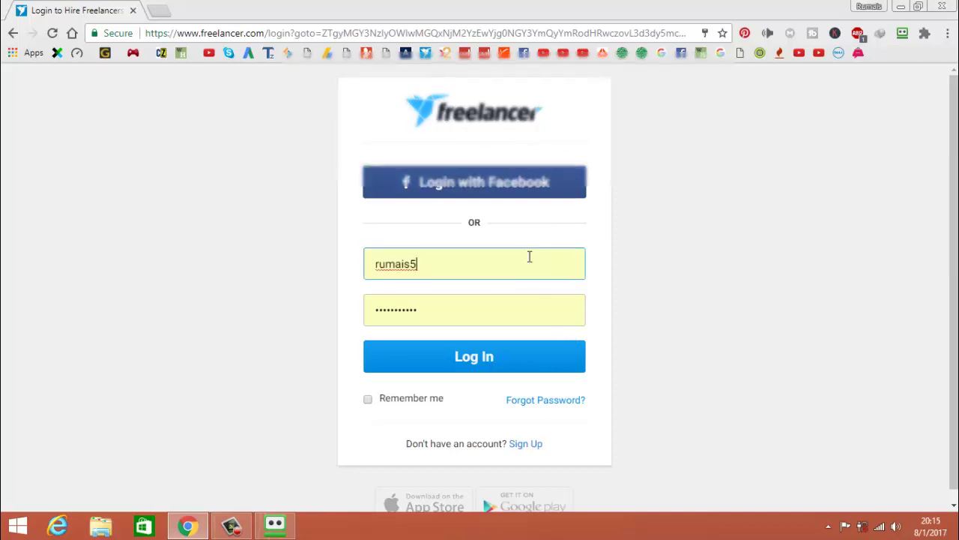
click(275, 525)
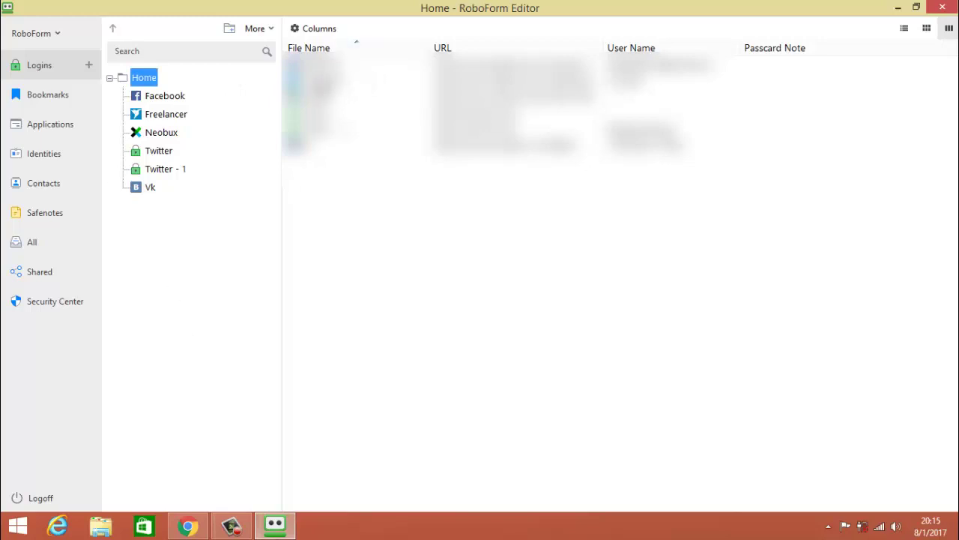
Inspect the saved Freelancer login's details in the Editor, then close the Editor.
click(398, 81)
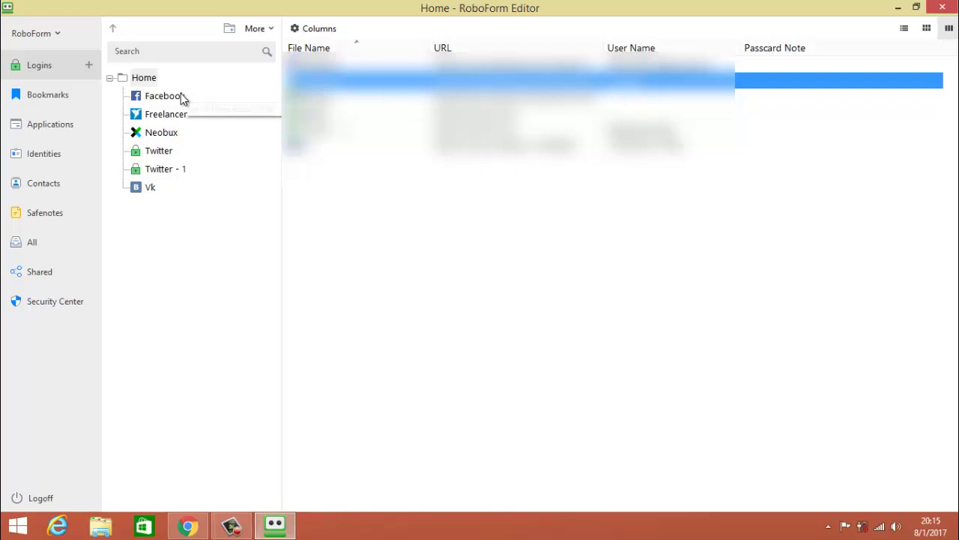
click(166, 117)
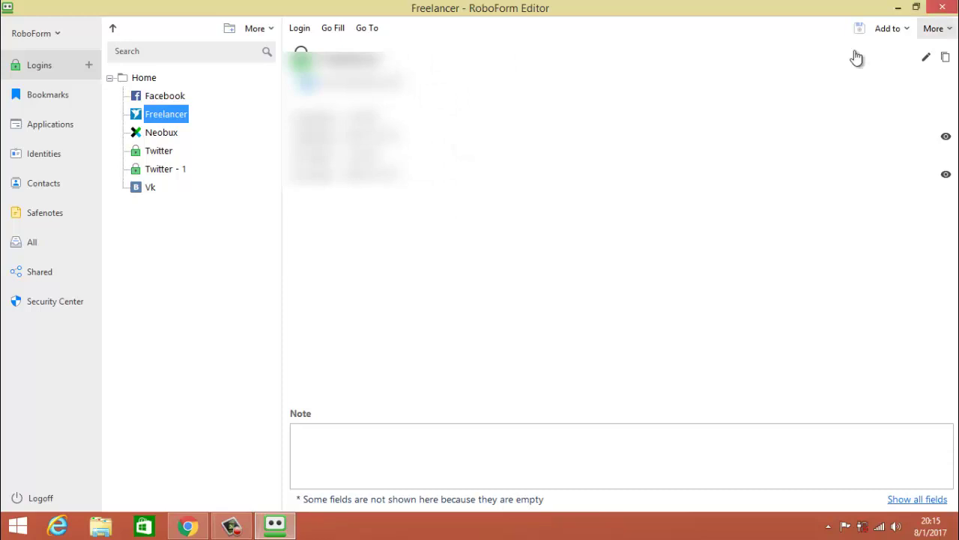
click(945, 7)
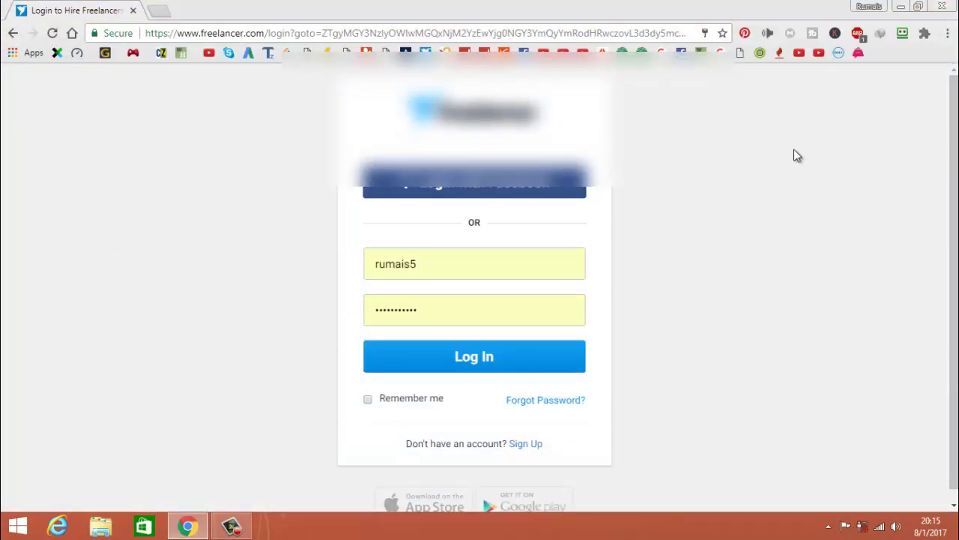
Replace the old tab and launch the saved Freelancer login from RoboForm's Logins list.
click(160, 11)
click(135, 11)
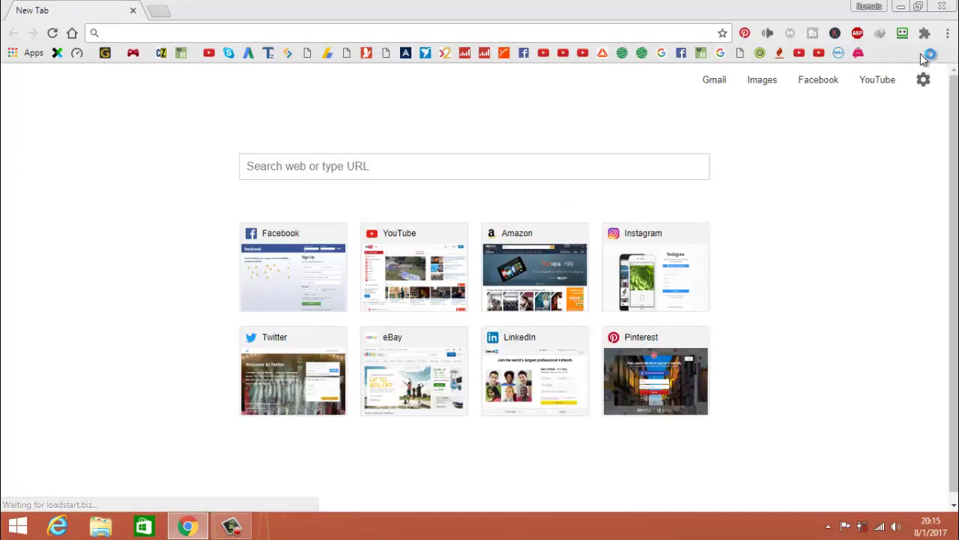
click(902, 34)
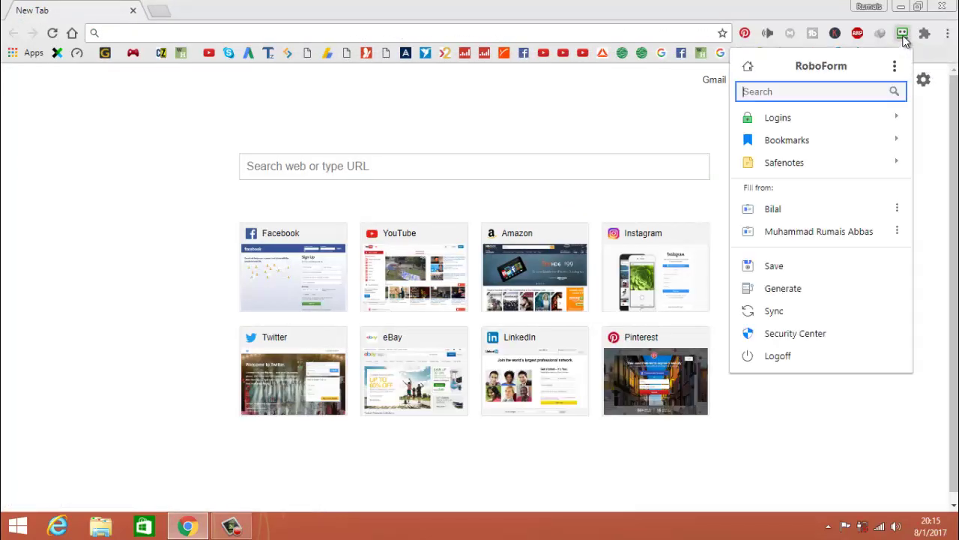
click(777, 117)
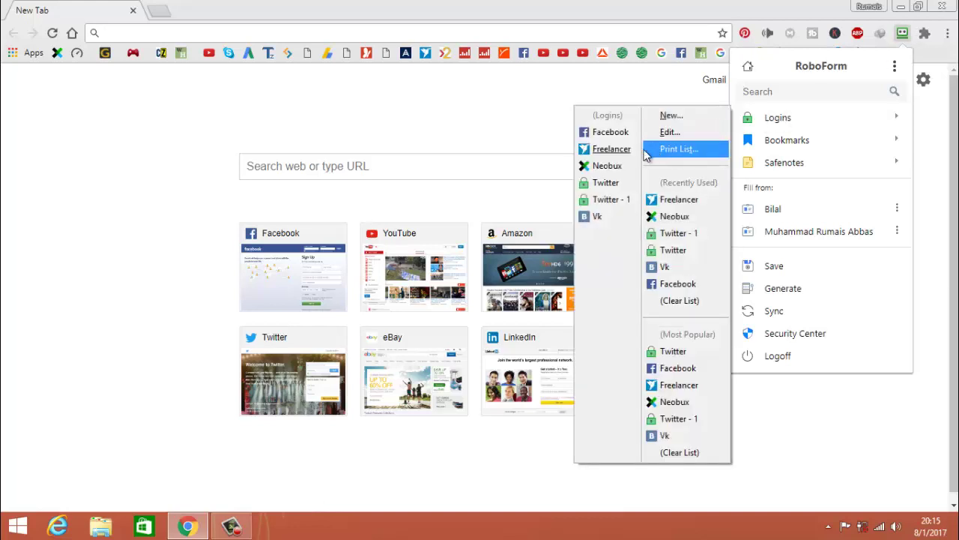
click(611, 149)
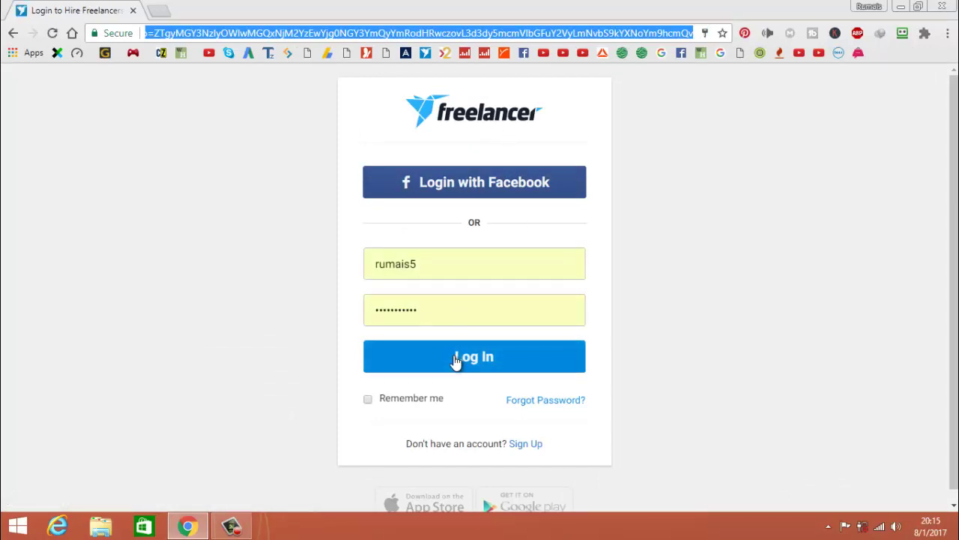
Accept the suggested username so the password fills, log in to Freelancer, and open a new tab.
click(440, 261)
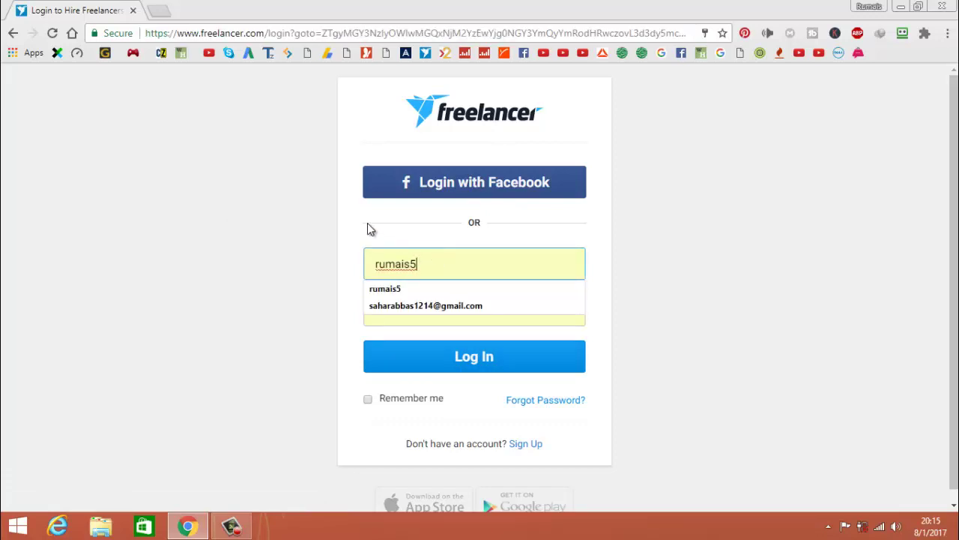
key(Down)
key(Return)
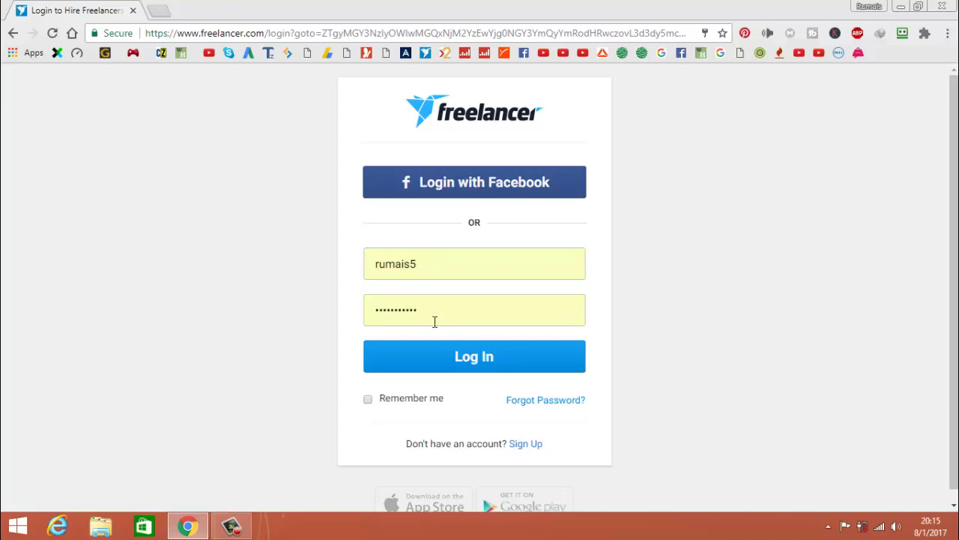
click(431, 357)
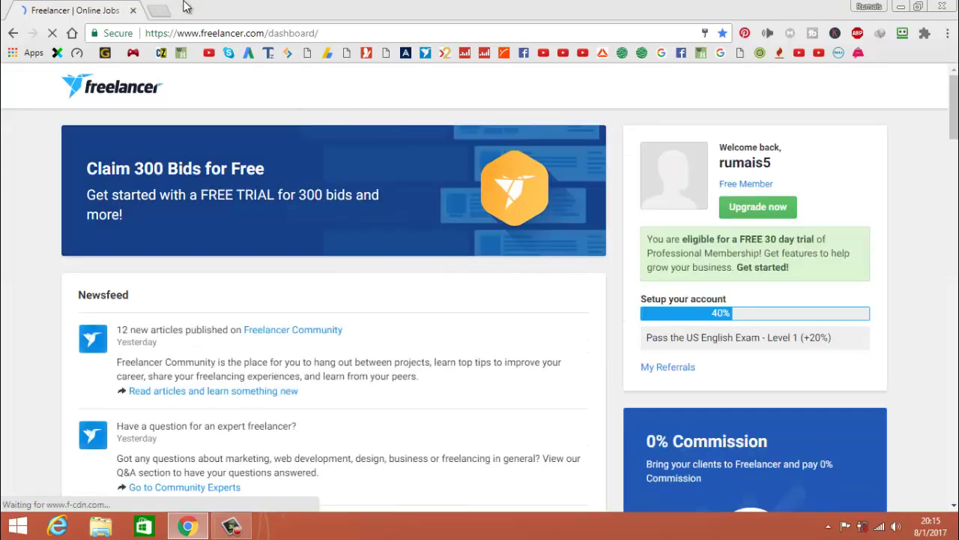
click(159, 10)
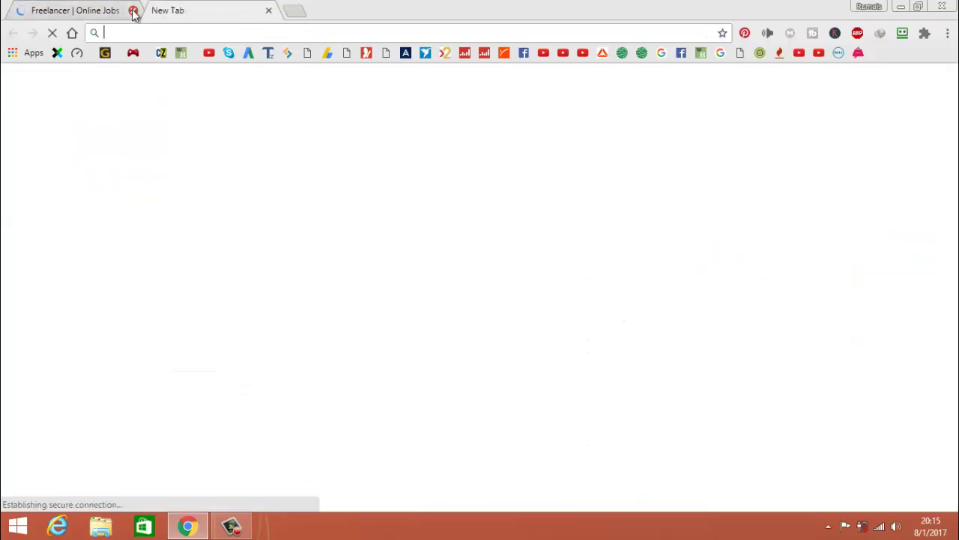
Close the Freelancer tab and open Facebook's signup page.
click(134, 13)
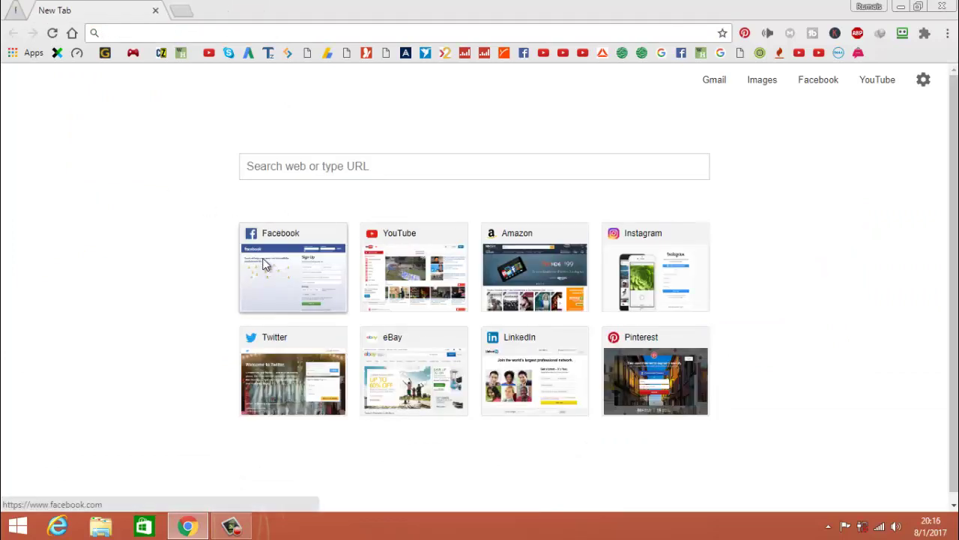
click(264, 264)
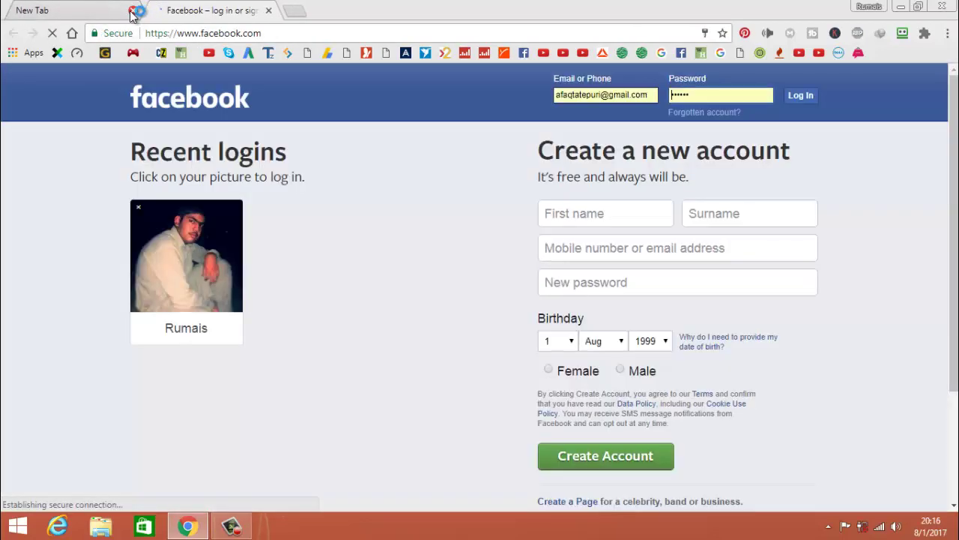
click(132, 12)
Fill First name and Surname from the full-name RoboForm identity.
click(599, 213)
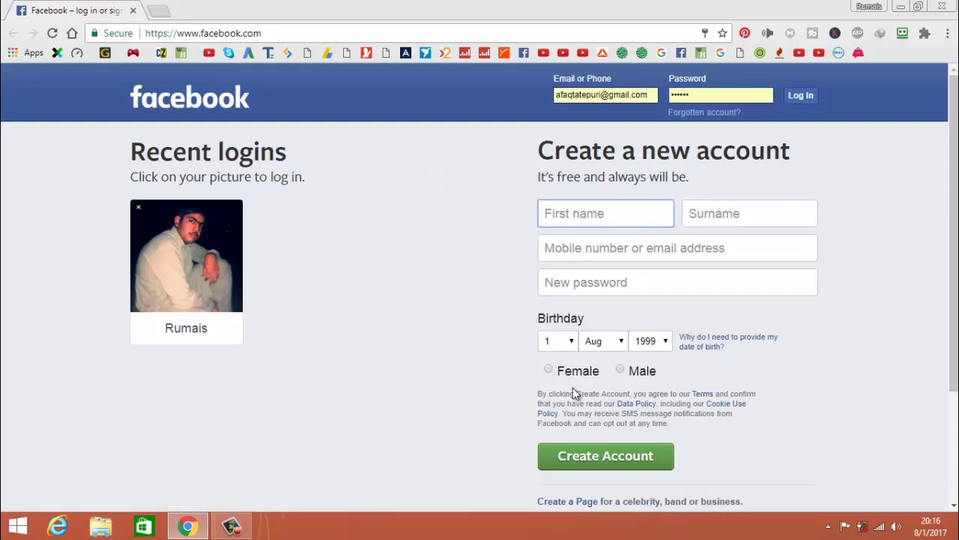
click(903, 35)
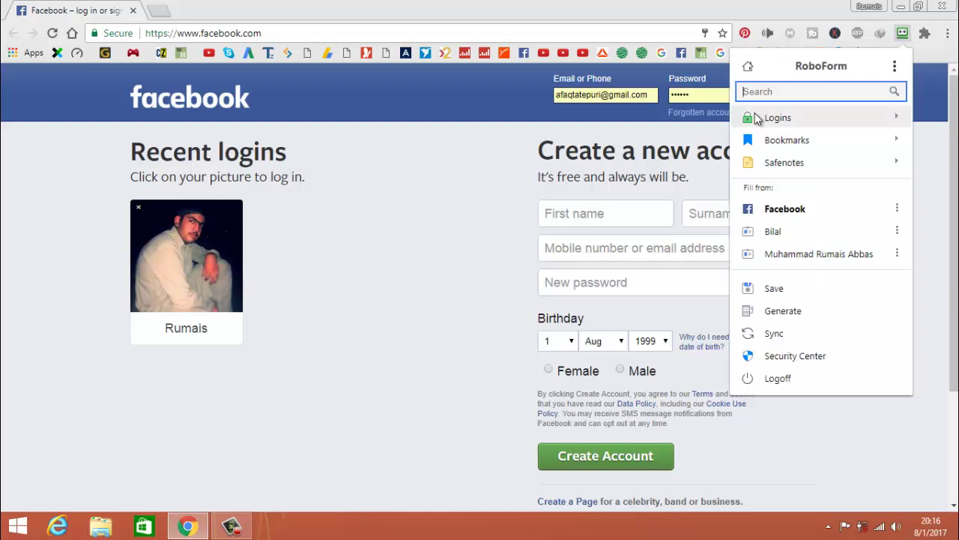
click(757, 118)
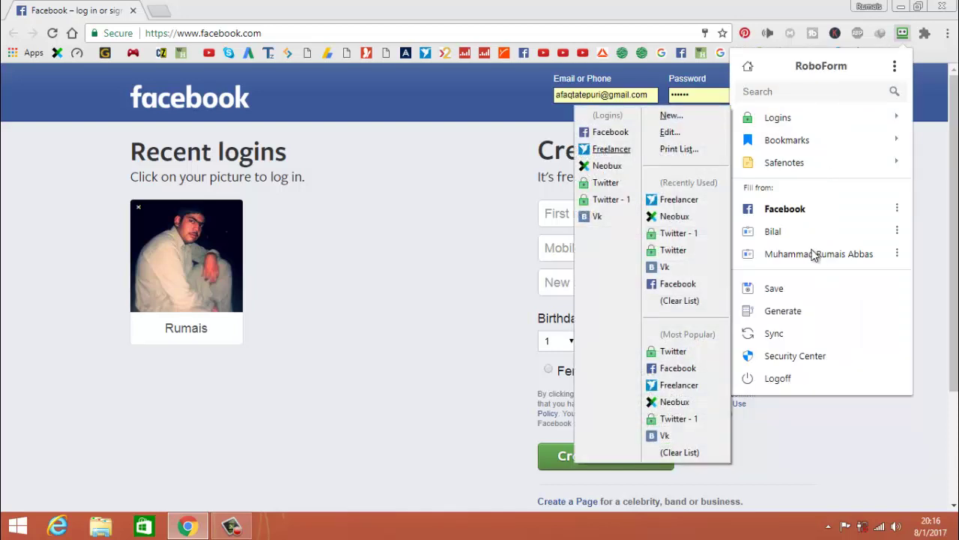
mouse_move(815, 256)
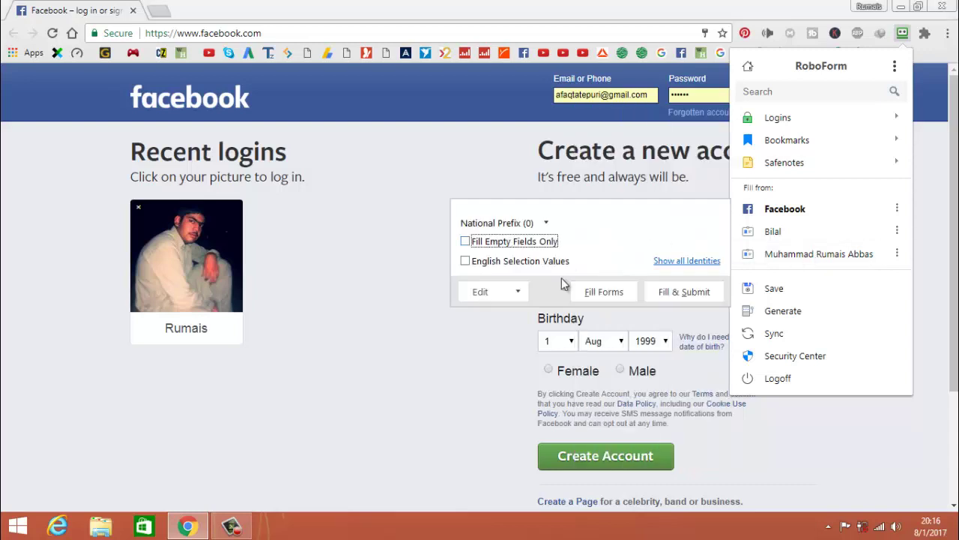
click(608, 292)
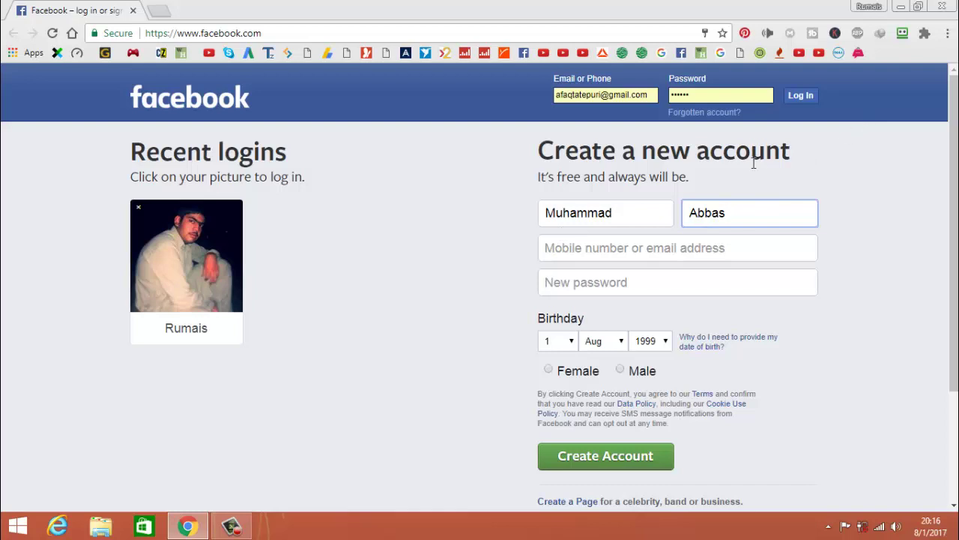
Erase the filled-in first name and surname from the signup form.
key(BackSpace)
key(BackSpace)
key(BackSpace)
key(BackSpace)
key(BackSpace)
click(658, 212)
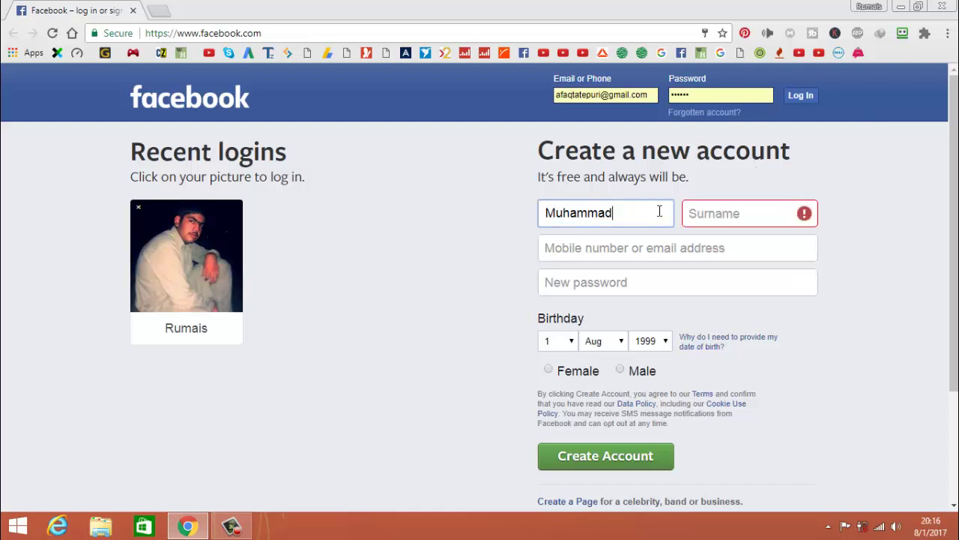
key(BackSpace)
key(BackSpace)
key(BackSpace)
key(BackSpace)
key(BackSpace)
key(BackSpace)
key(BackSpace)
key(BackSpace)
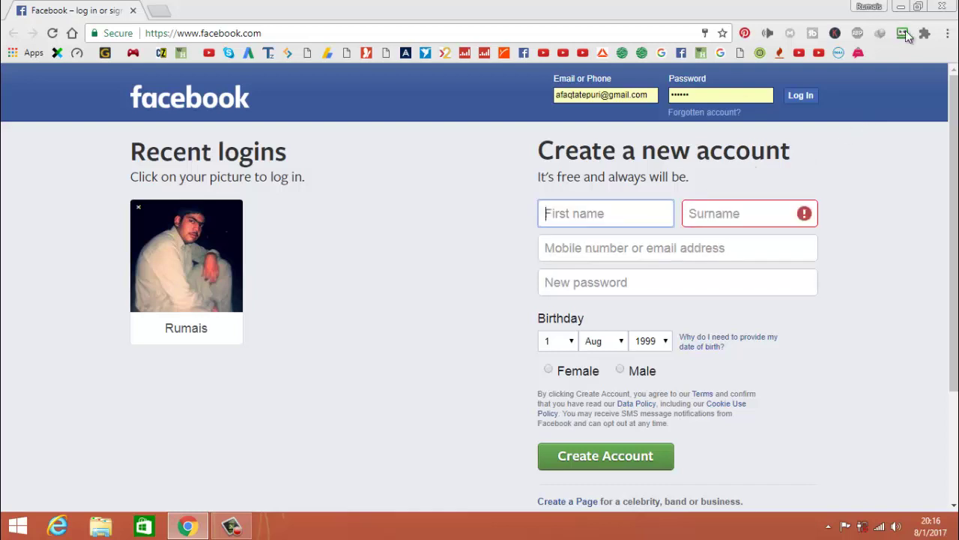
Try filling the first name from the single-name identity, then erase it.
click(904, 32)
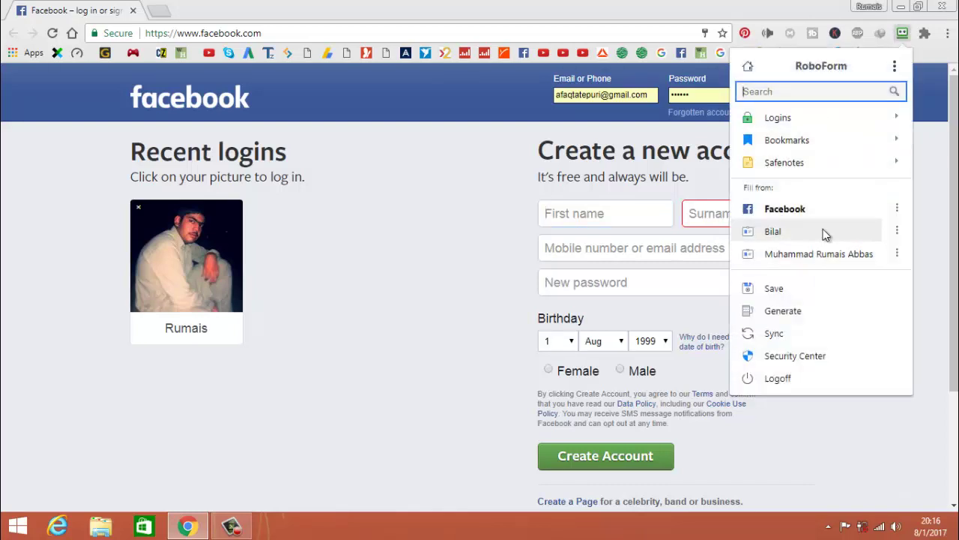
click(795, 239)
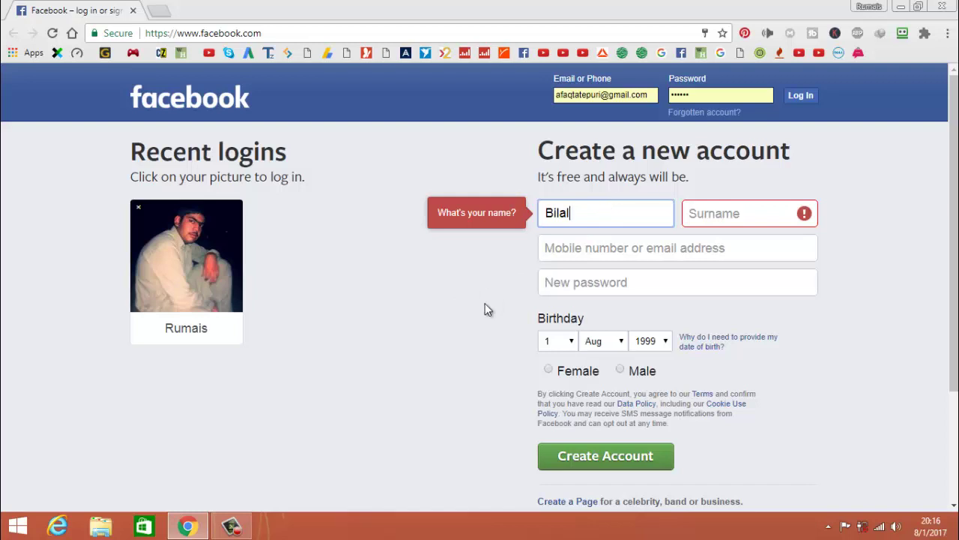
click(643, 240)
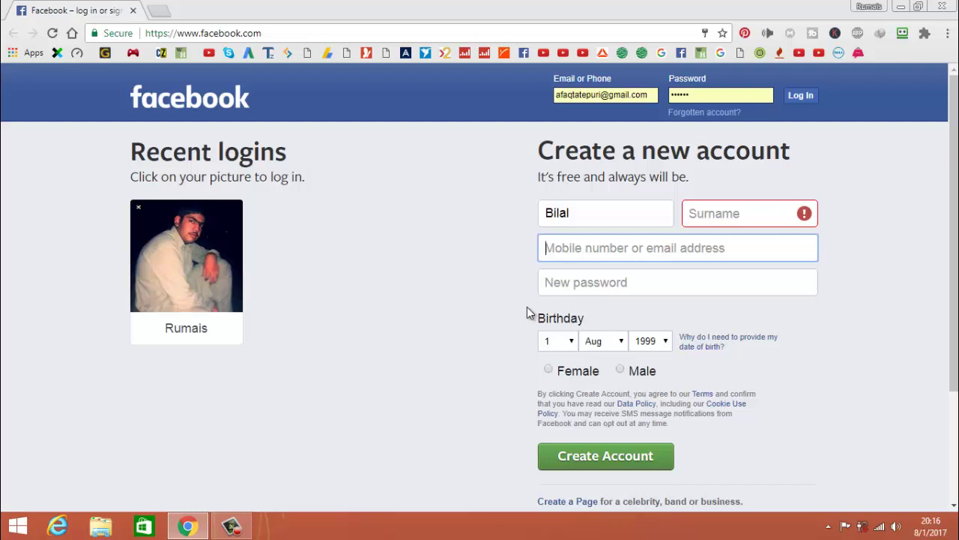
click(569, 215)
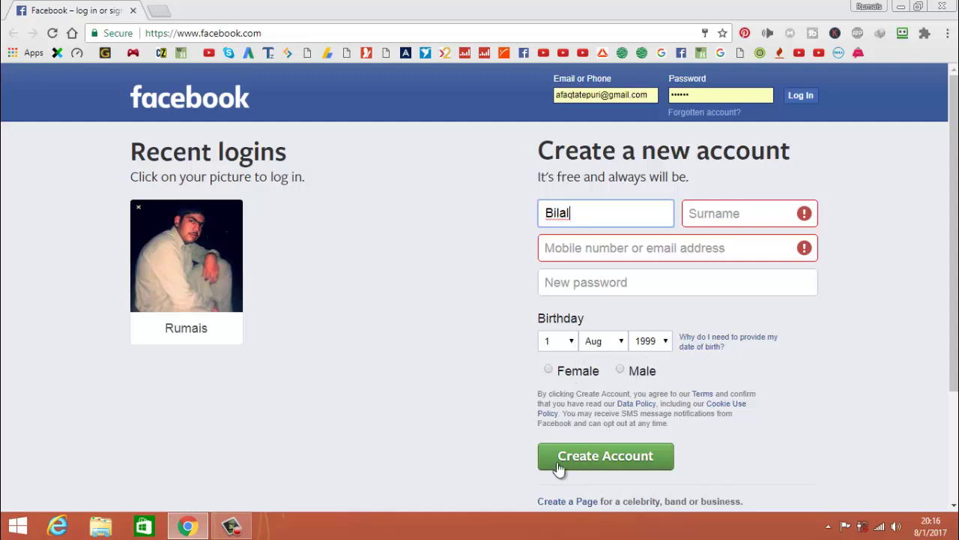
key(BackSpace)
key(BackSpace)
key(BackSpace)
key(BackSpace)
key(BackSpace)
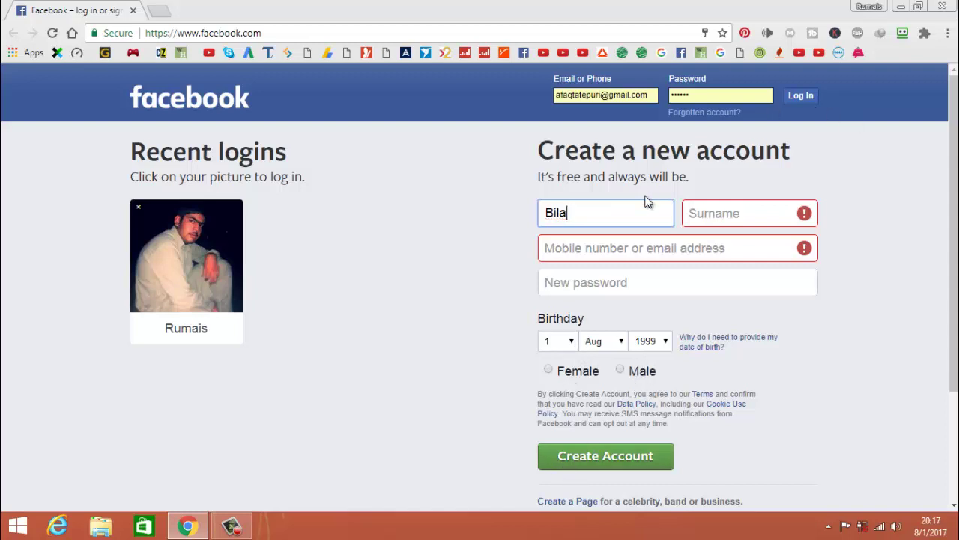
Refill the names from the full-name identity, then try Fill & Submit and dismiss the nothing-to-fill warning.
click(902, 39)
click(799, 248)
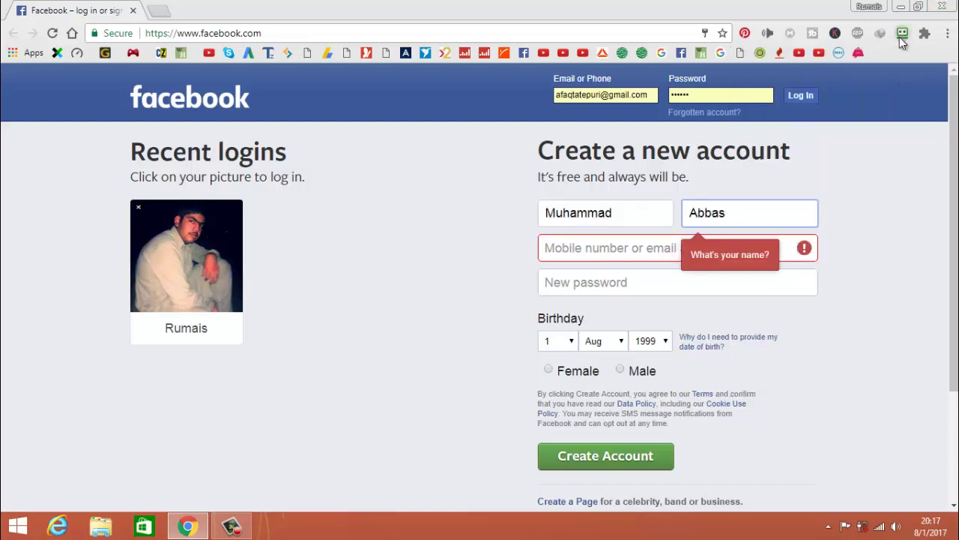
click(902, 38)
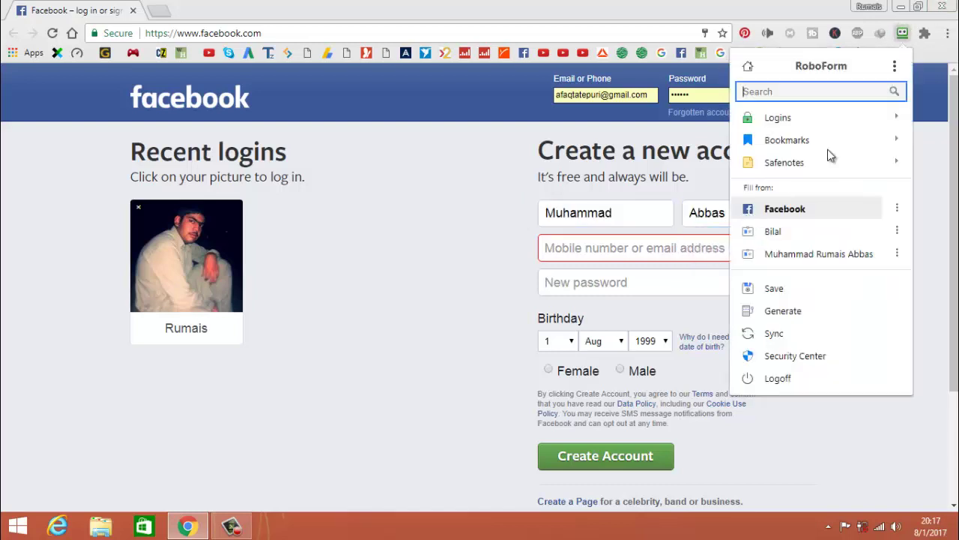
click(896, 249)
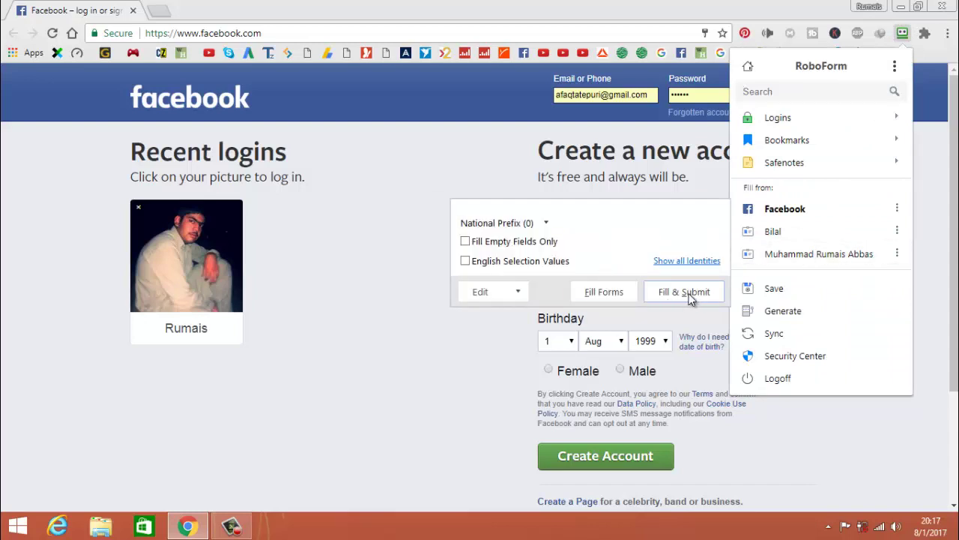
click(684, 292)
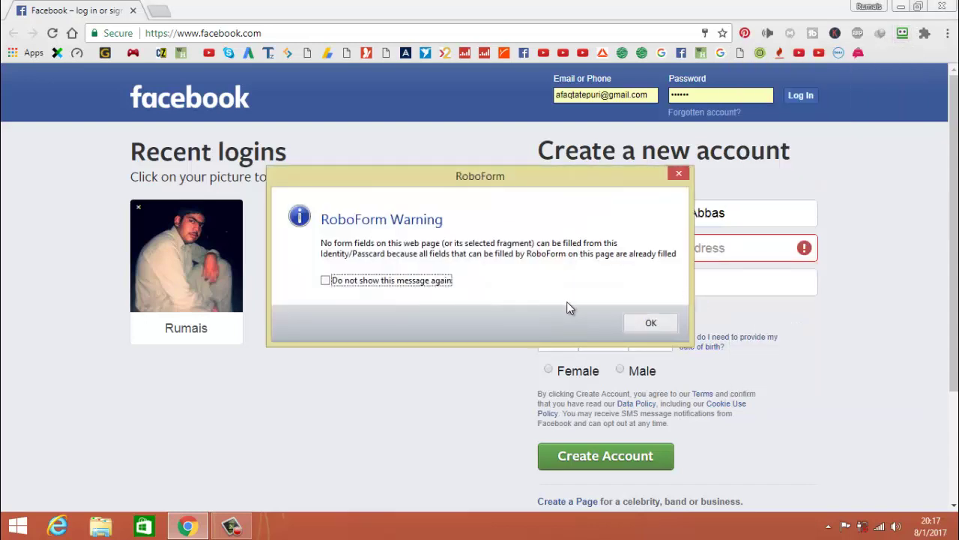
click(650, 323)
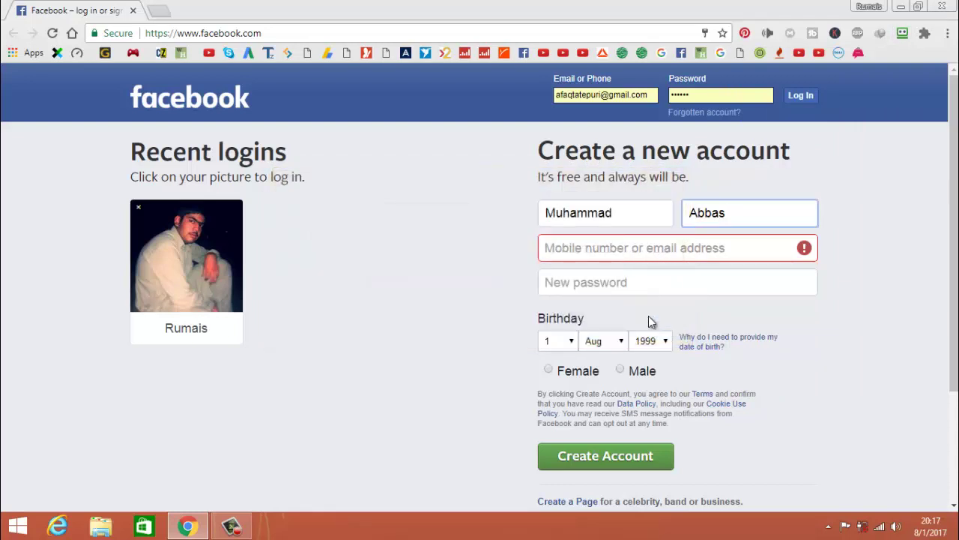
Close Chrome and stop the screen recording.
click(627, 247)
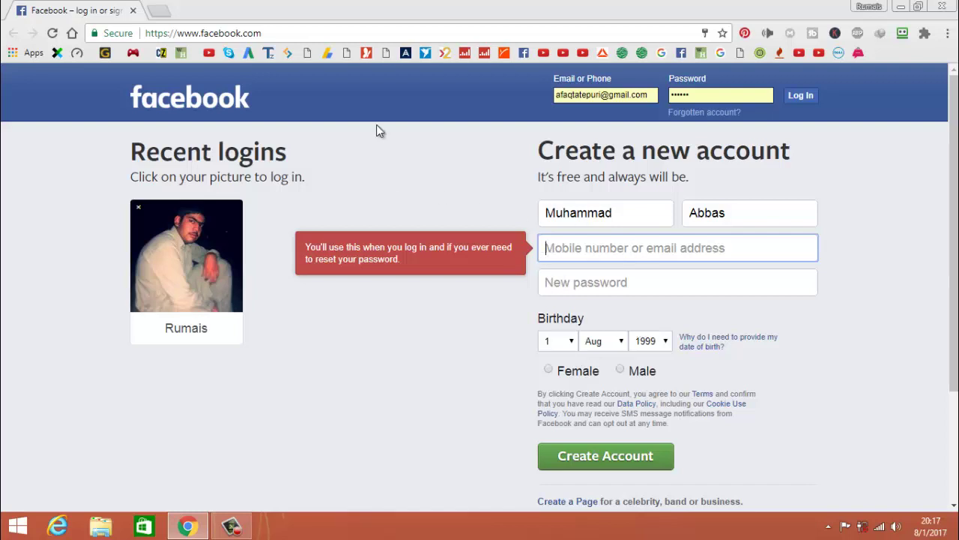
click(942, 6)
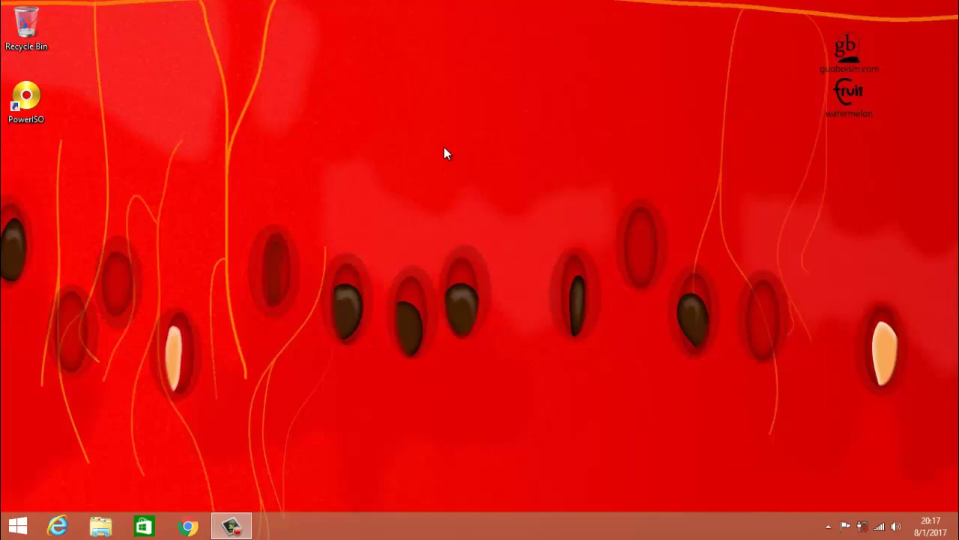
click(231, 526)
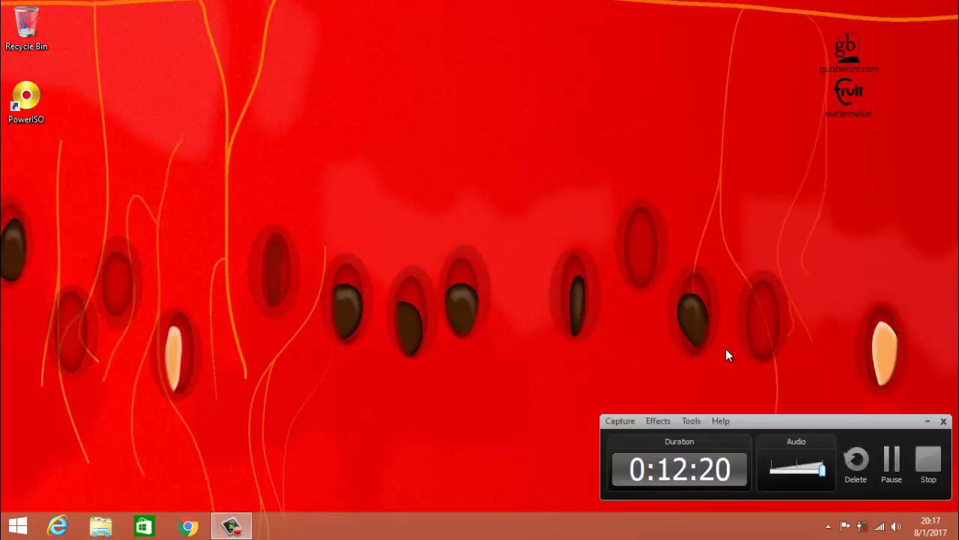
click(930, 479)
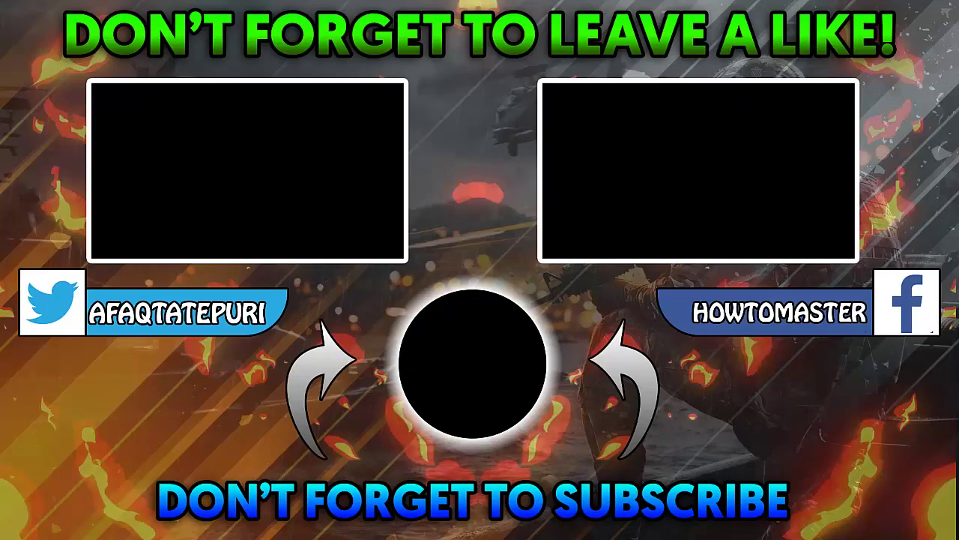